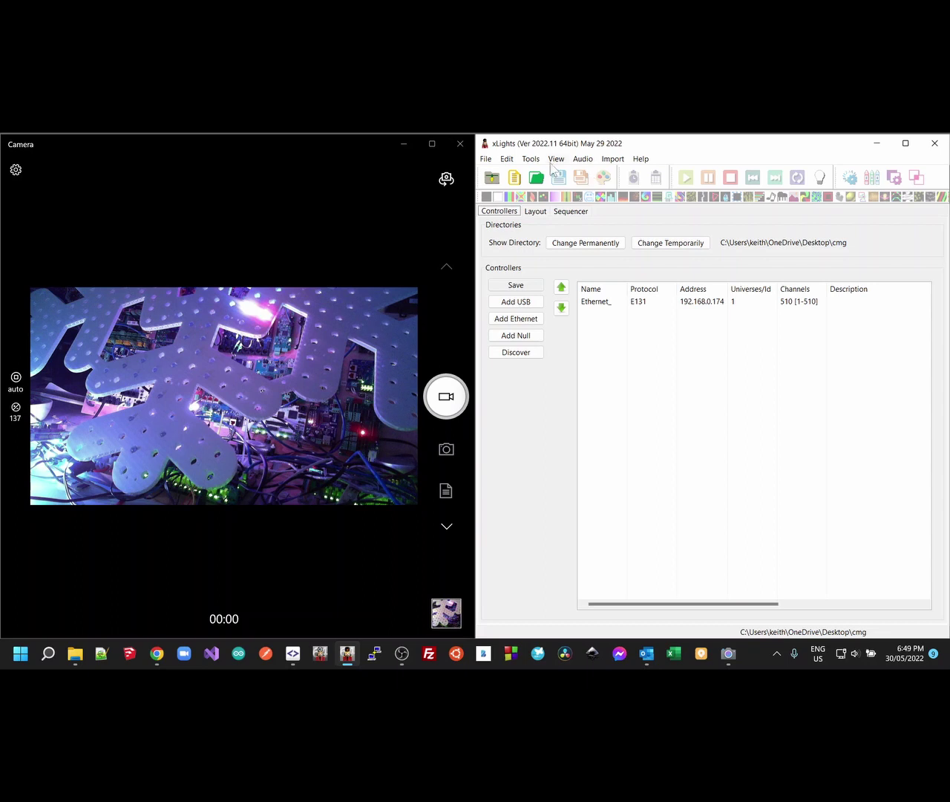
Step: Open Tools > Generate Custom Model and set the node count from 100 to 20
{"action": "left_click", "coordinate": [531, 159]}
{"action": "left_click", "coordinate": [601, 431]}
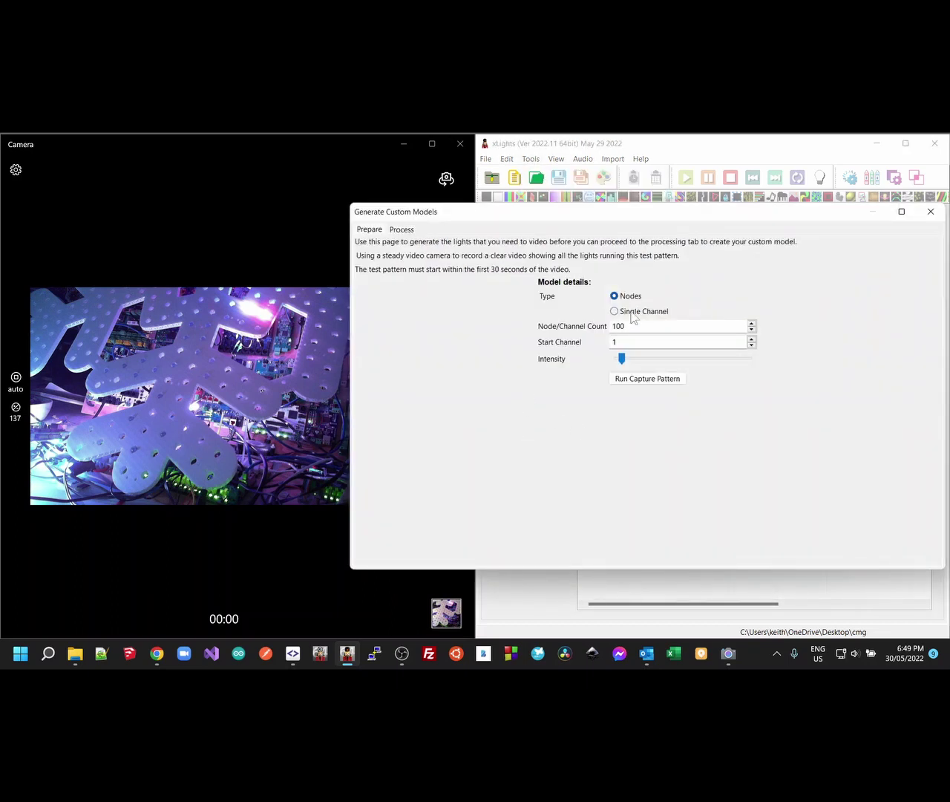
{"action": "double_click", "coordinate": [627, 327]}
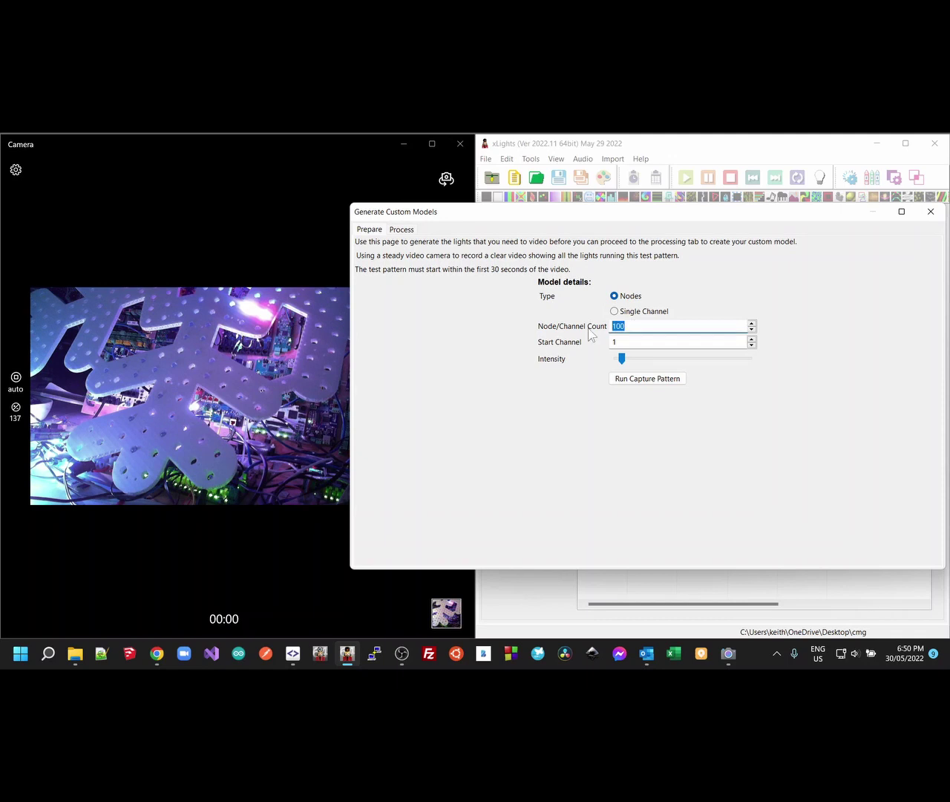
{"action": "type", "text": "20"}
Step: Raise the capture Intensity slightly and run the capture test pattern
{"action": "left_click", "coordinate": [622, 359]}
{"action": "left_click_drag", "start_coordinate": [620, 360], "coordinate": [623, 362]}
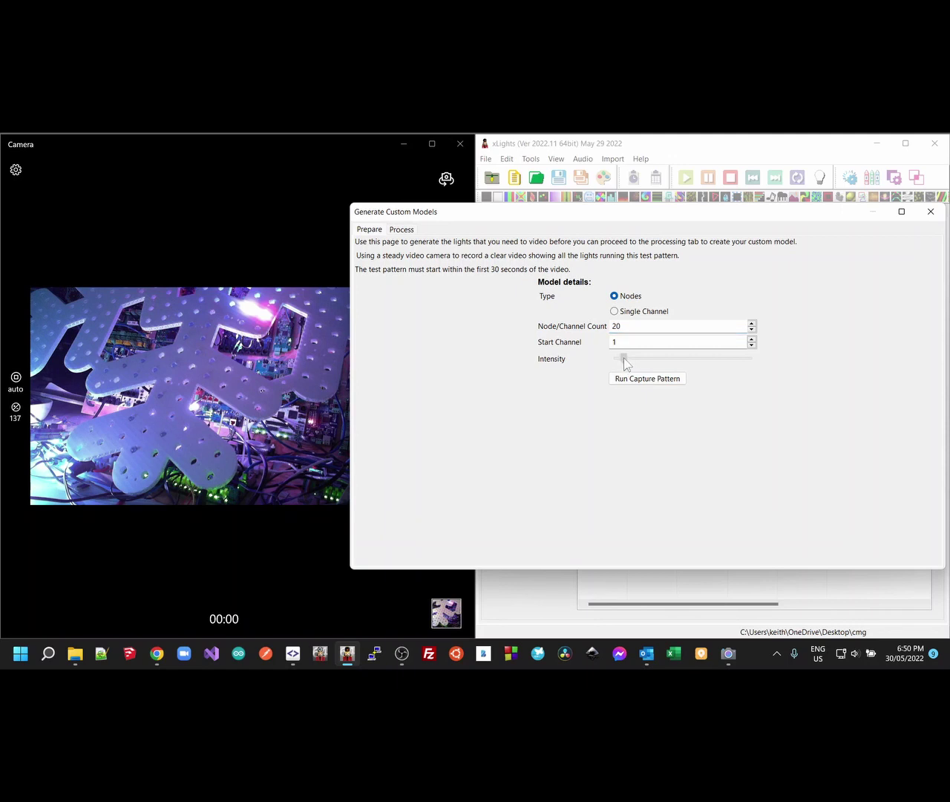
{"action": "left_click_drag", "start_coordinate": [624, 363], "coordinate": [625, 365]}
{"action": "left_click_drag", "start_coordinate": [620, 360], "coordinate": [622, 358]}
{"action": "left_click", "coordinate": [644, 378]}
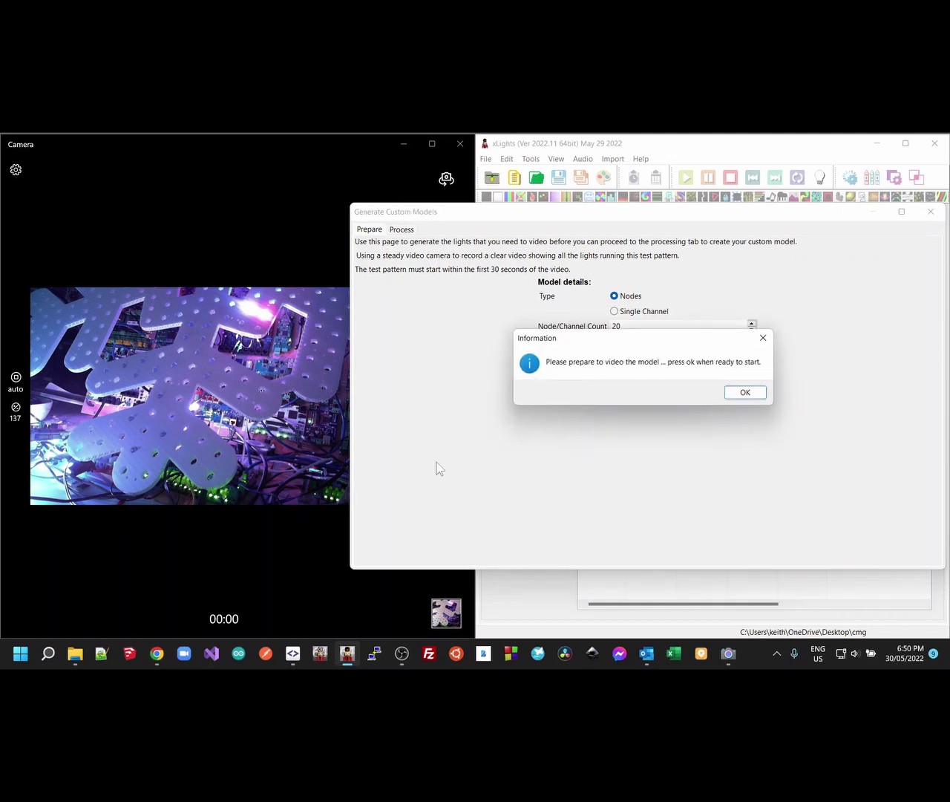
Step: Start the webcam recording and let the 20-node capture pattern run
{"action": "left_click", "coordinate": [271, 542]}
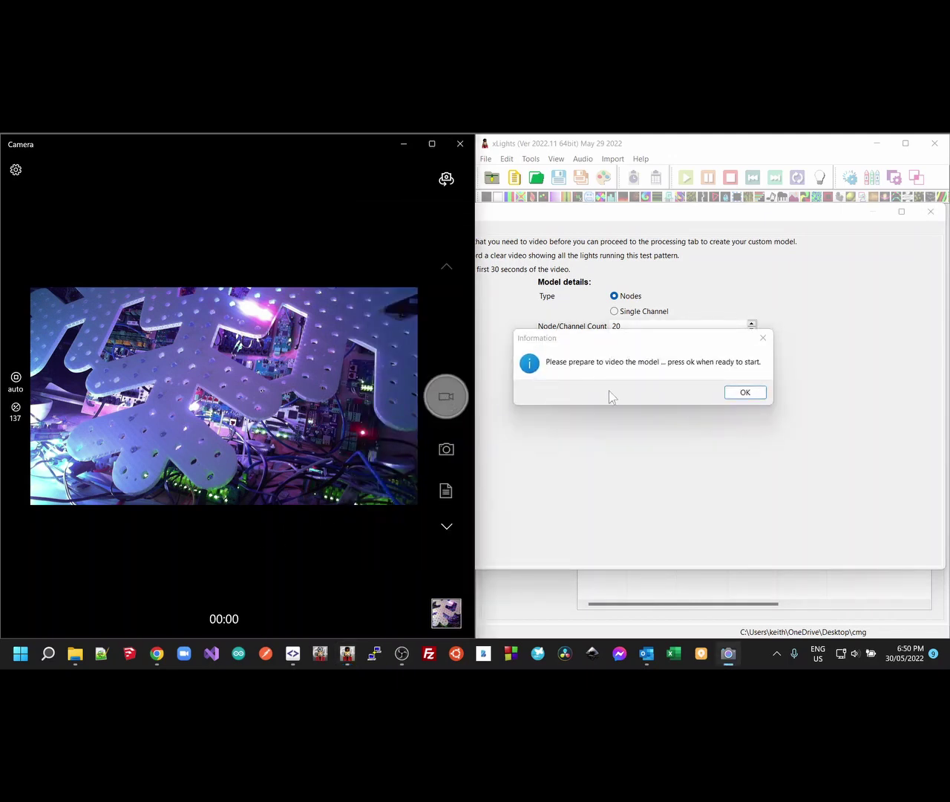
{"action": "key", "text": "space"}
{"action": "left_click", "coordinate": [744, 392]}
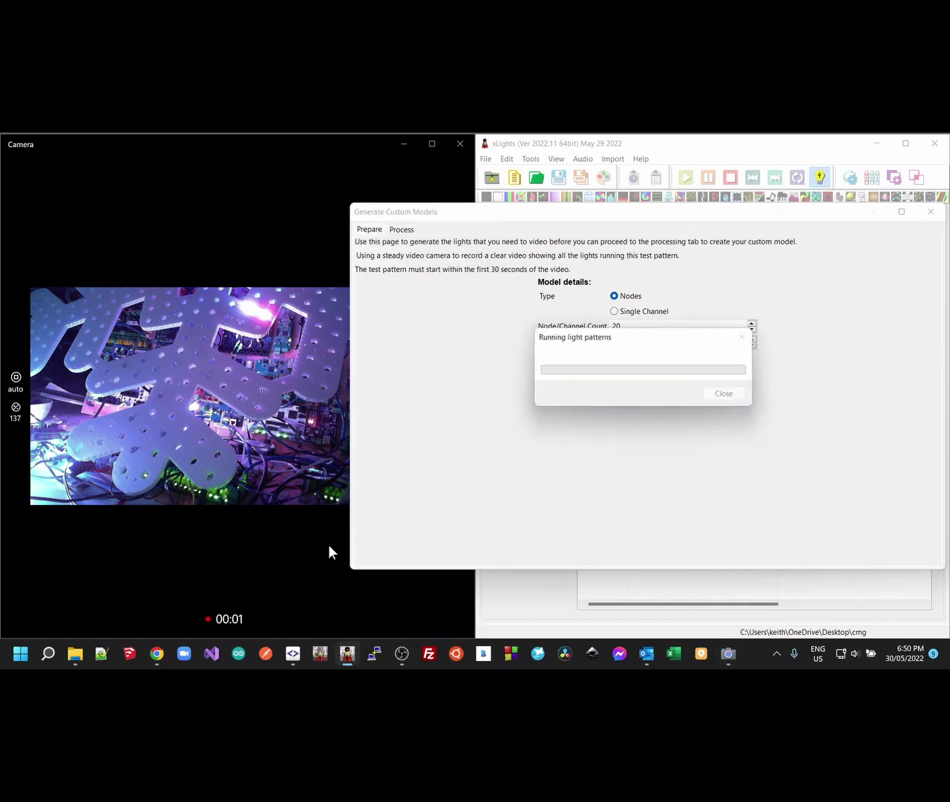
{"action": "left_click", "coordinate": [267, 556]}
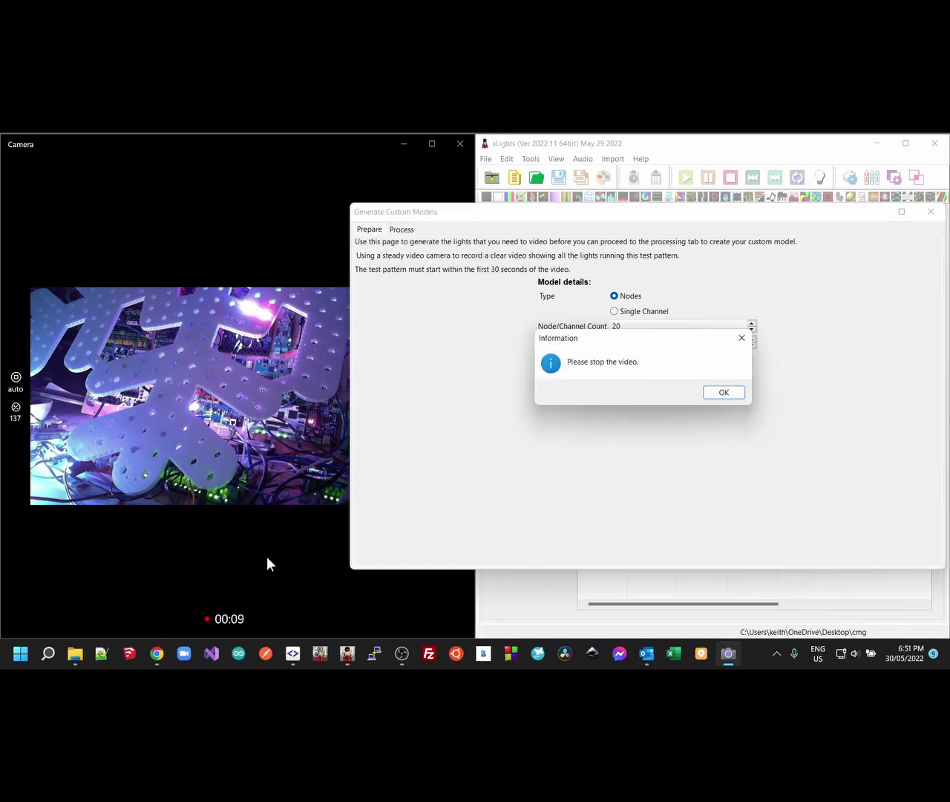
{"action": "left_click", "coordinate": [723, 392]}
Step: Stop the webcam recording and move the generator on to the Process step
{"action": "left_click", "coordinate": [305, 518]}
{"action": "left_click", "coordinate": [456, 413]}
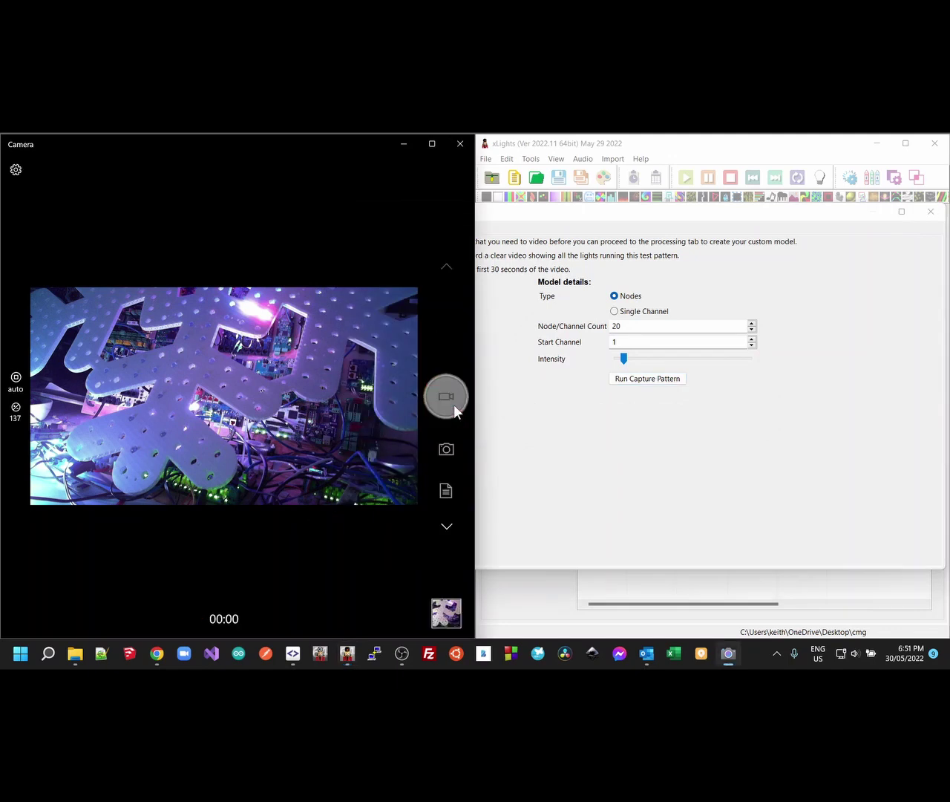
{"action": "left_click", "coordinate": [603, 418]}
{"action": "left_click", "coordinate": [405, 232]}
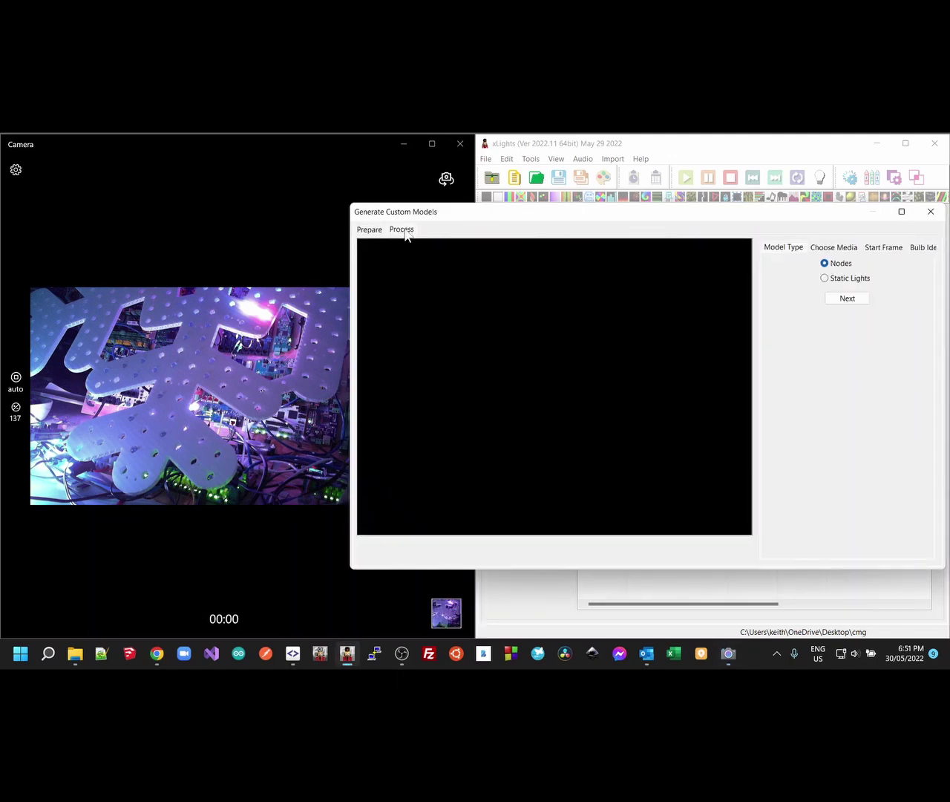
Step: Keep the Nodes model type, set the node count to 20, and widen the window
{"action": "left_click", "coordinate": [860, 300]}
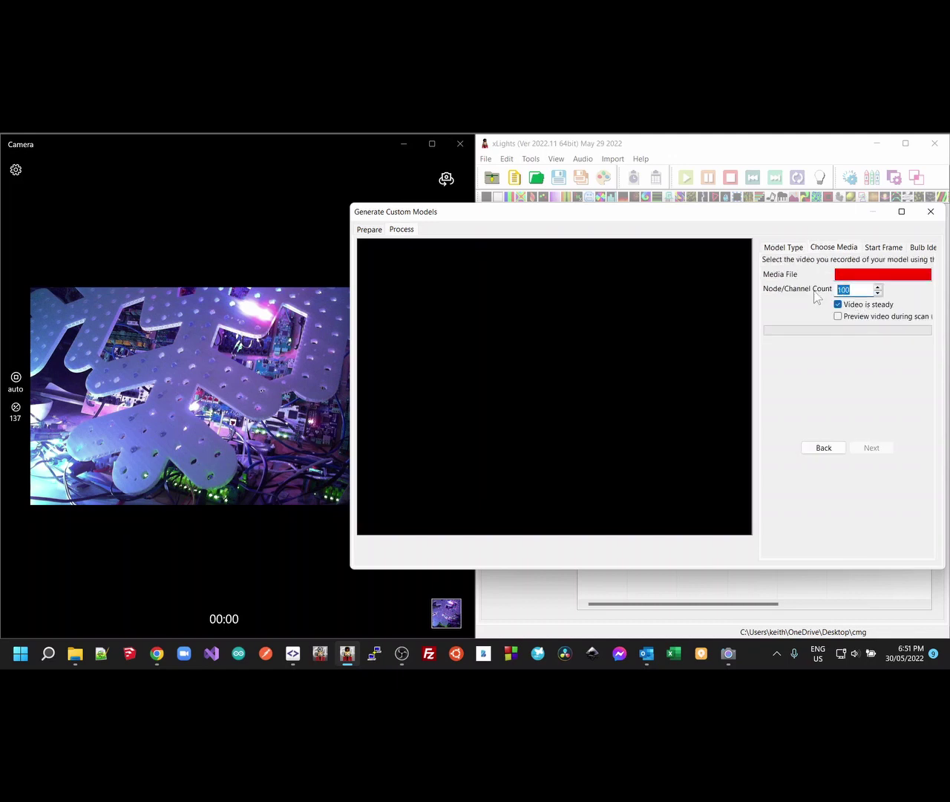
{"action": "type", "text": "20"}
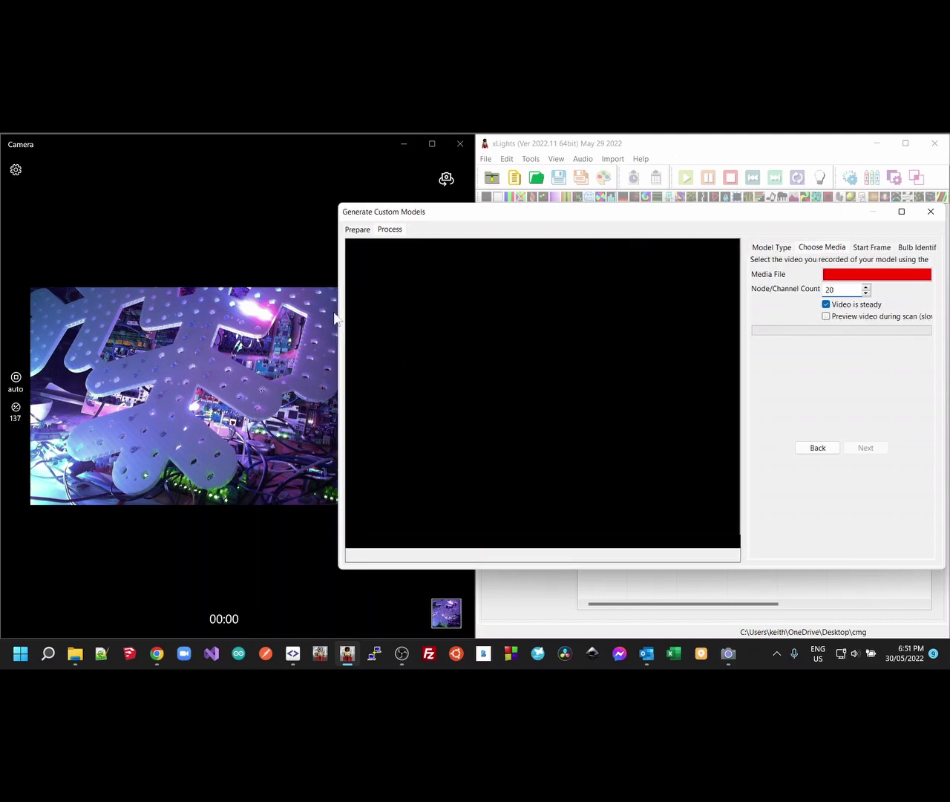
{"action": "left_click_drag", "start_coordinate": [339, 318], "coordinate": [316, 318]}
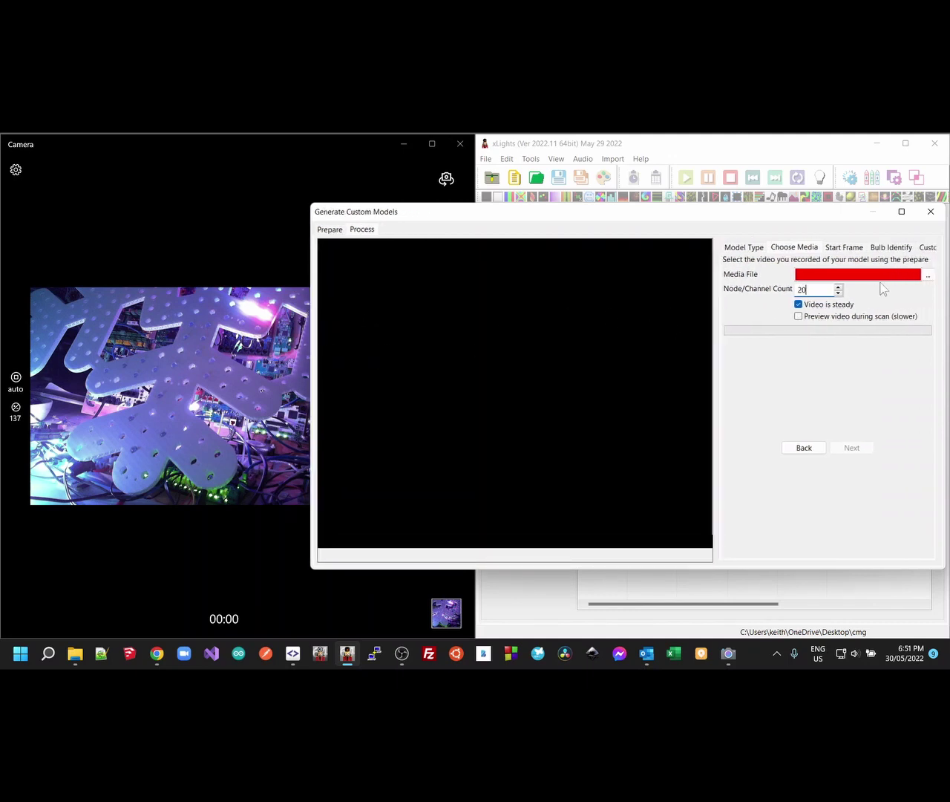
Step: Load the latest Camera Roll video as the media file and scan it
{"action": "left_click", "coordinate": [928, 274]}
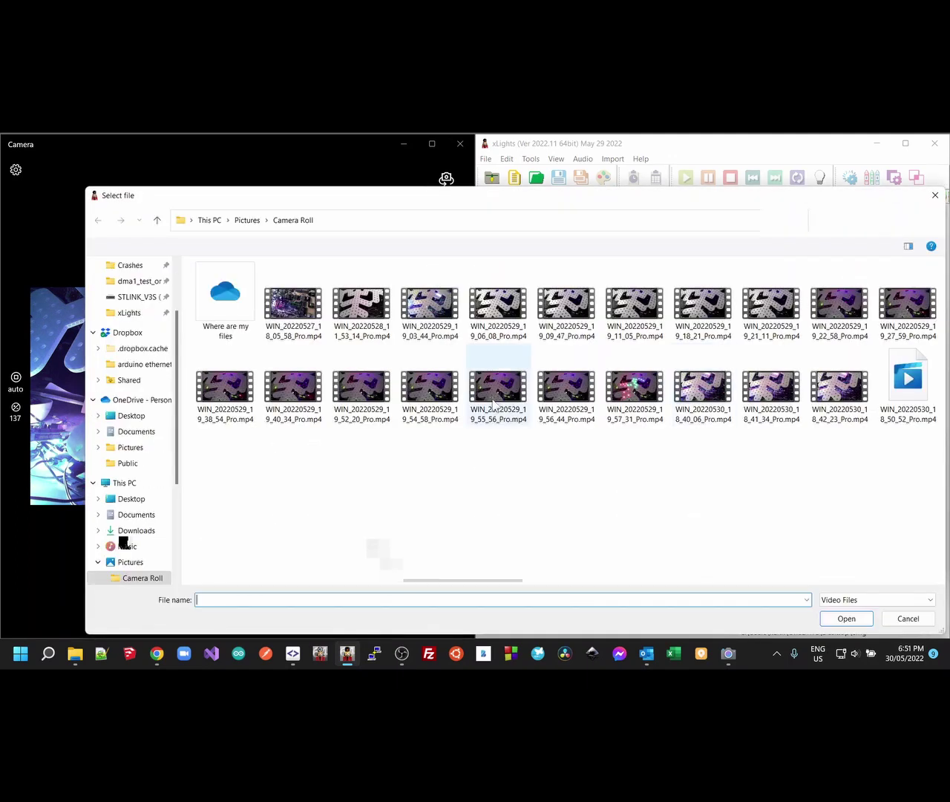
{"action": "left_click", "coordinate": [913, 395]}
{"action": "double_click", "coordinate": [913, 395]}
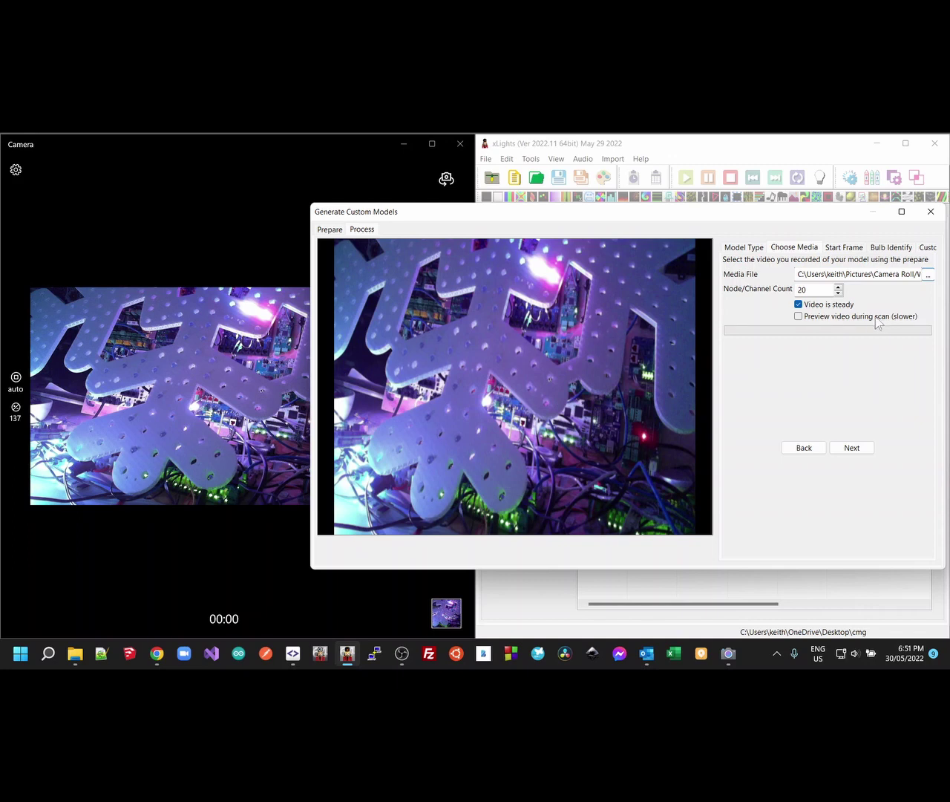
{"action": "left_click", "coordinate": [865, 455]}
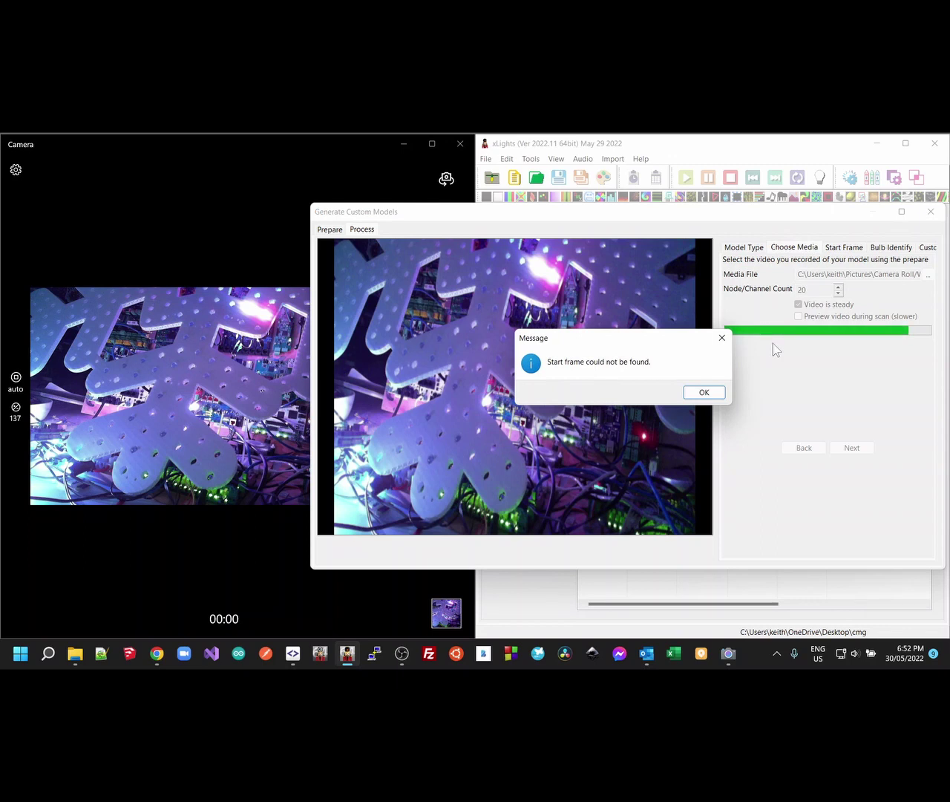
Step: Dismiss the 'Start frame could not be found' message
{"action": "left_click", "coordinate": [704, 392]}
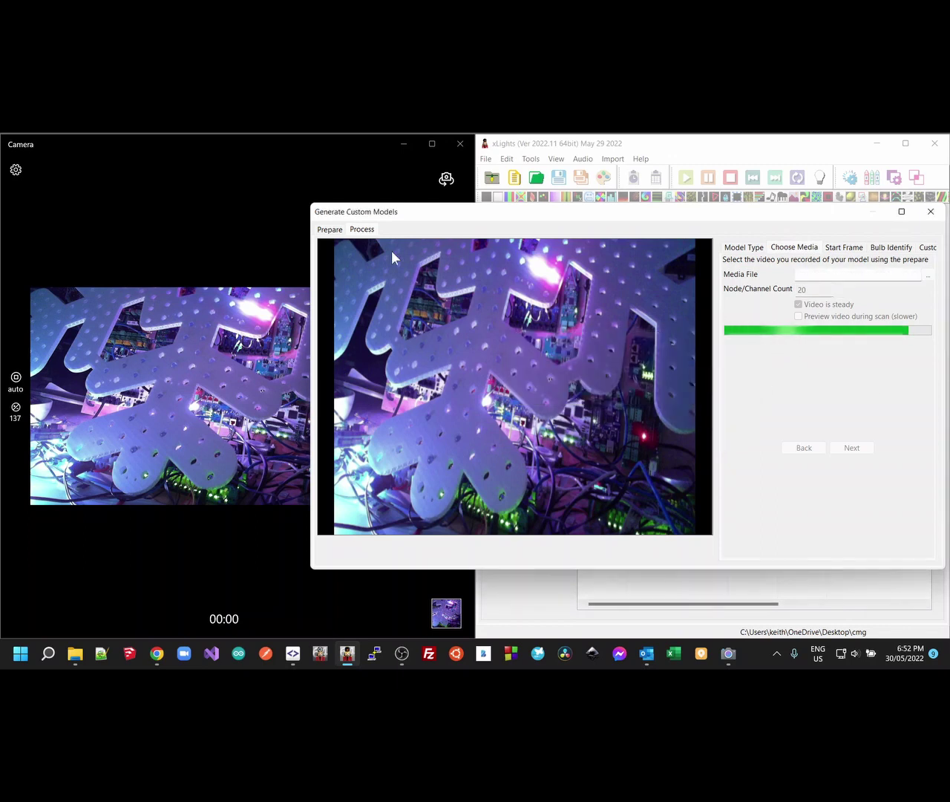
Step: Rerun the capture pattern at slightly higher intensity while recording a new webcam video
{"action": "left_click", "coordinate": [330, 229]}
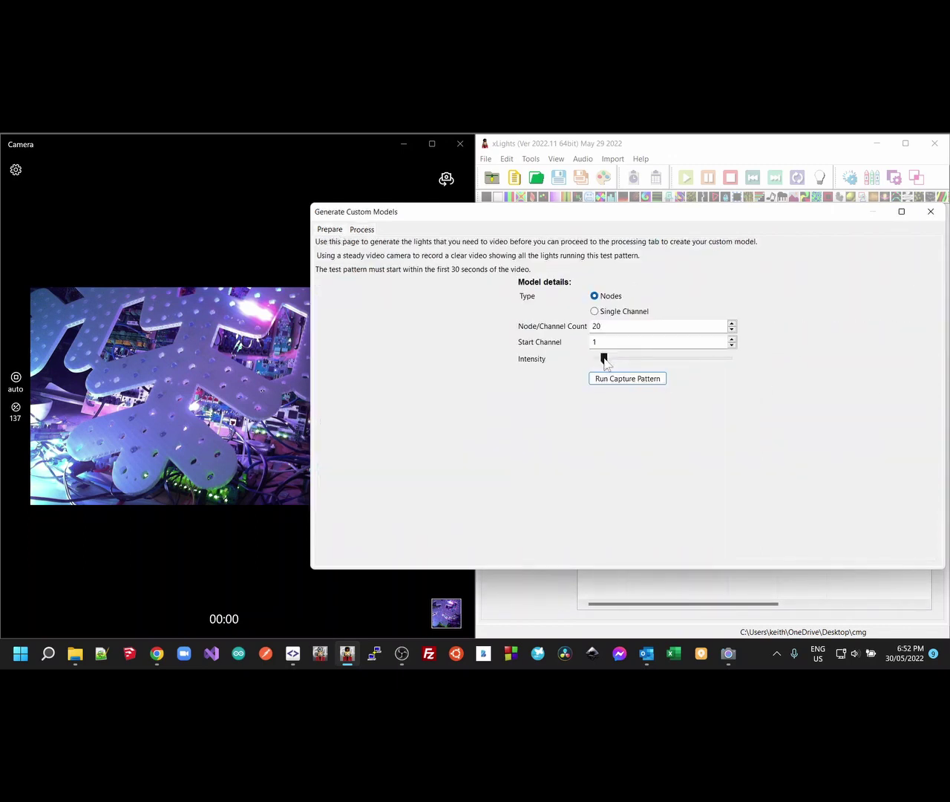
{"action": "left_click_drag", "start_coordinate": [606, 359], "coordinate": [608, 357]}
{"action": "left_click", "coordinate": [623, 379]}
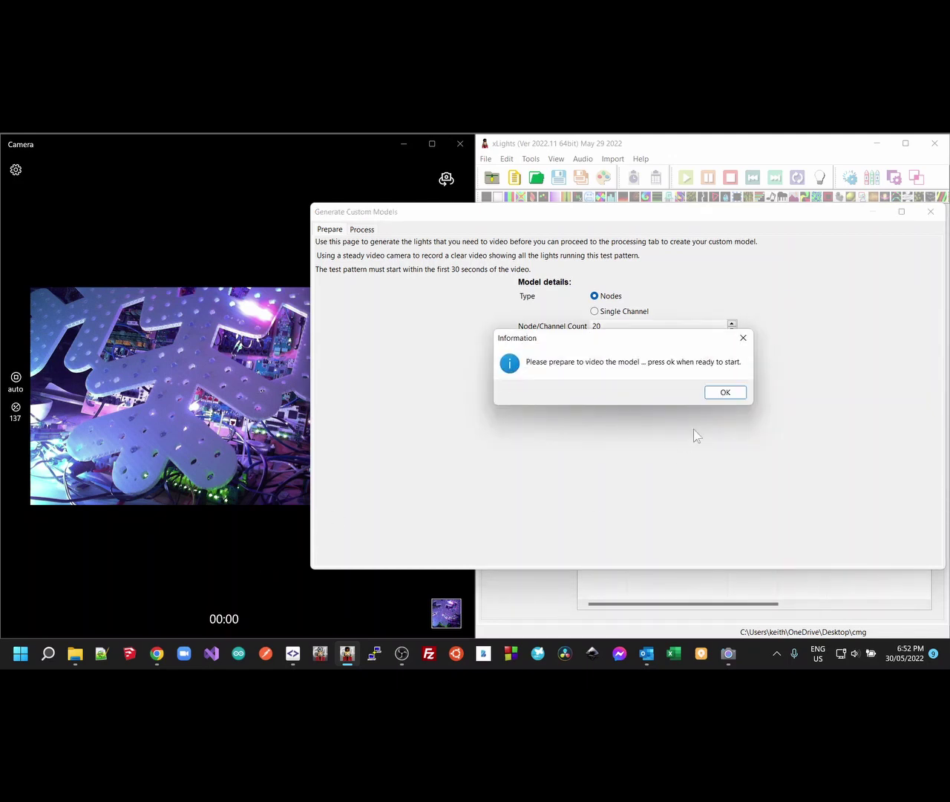
{"action": "left_click", "coordinate": [272, 544]}
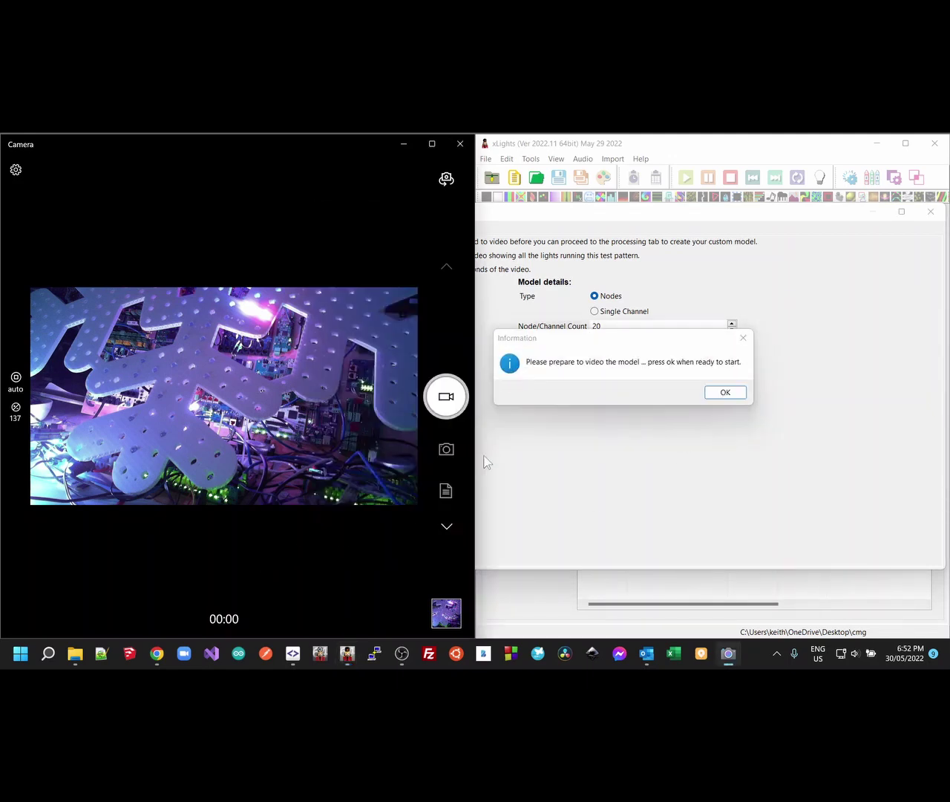
{"action": "left_click", "coordinate": [446, 396]}
{"action": "left_click", "coordinate": [724, 392]}
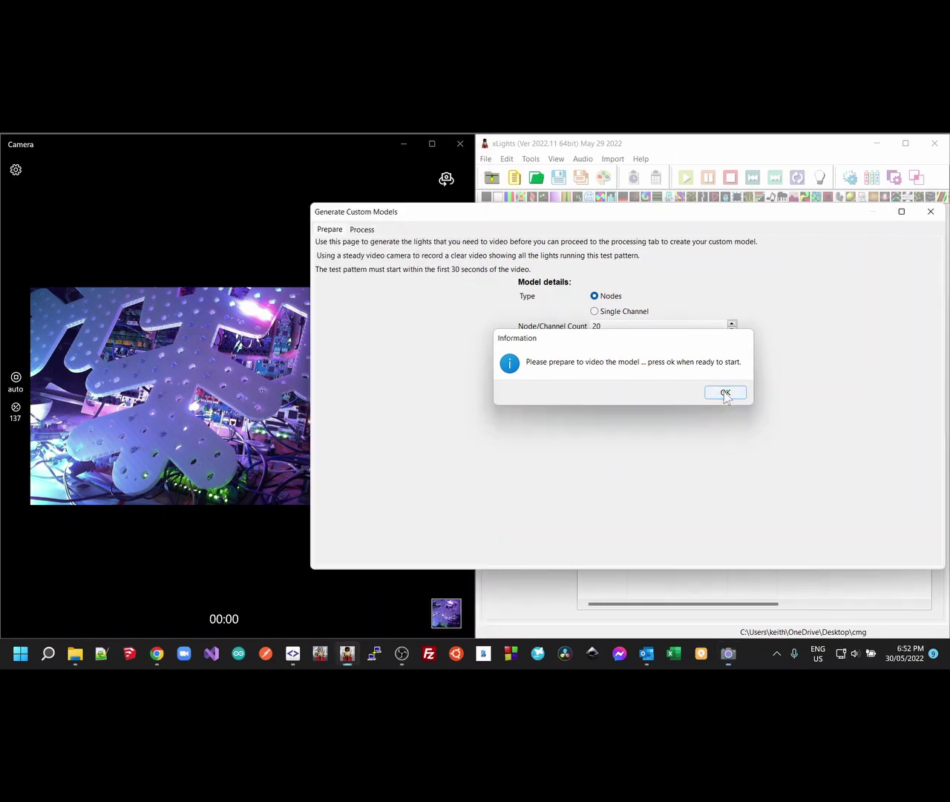
Step: Stop the recording, go to the Process step, and browse for the new video
{"action": "left_click", "coordinate": [268, 544]}
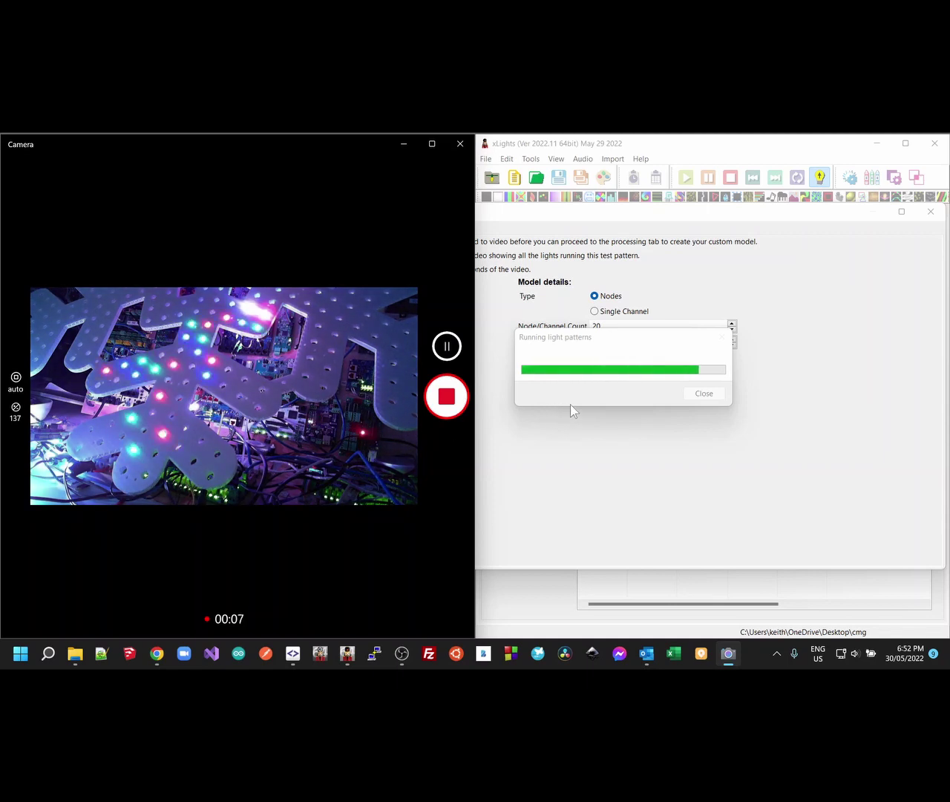
{"action": "left_click", "coordinate": [446, 396]}
{"action": "left_click", "coordinate": [693, 397]}
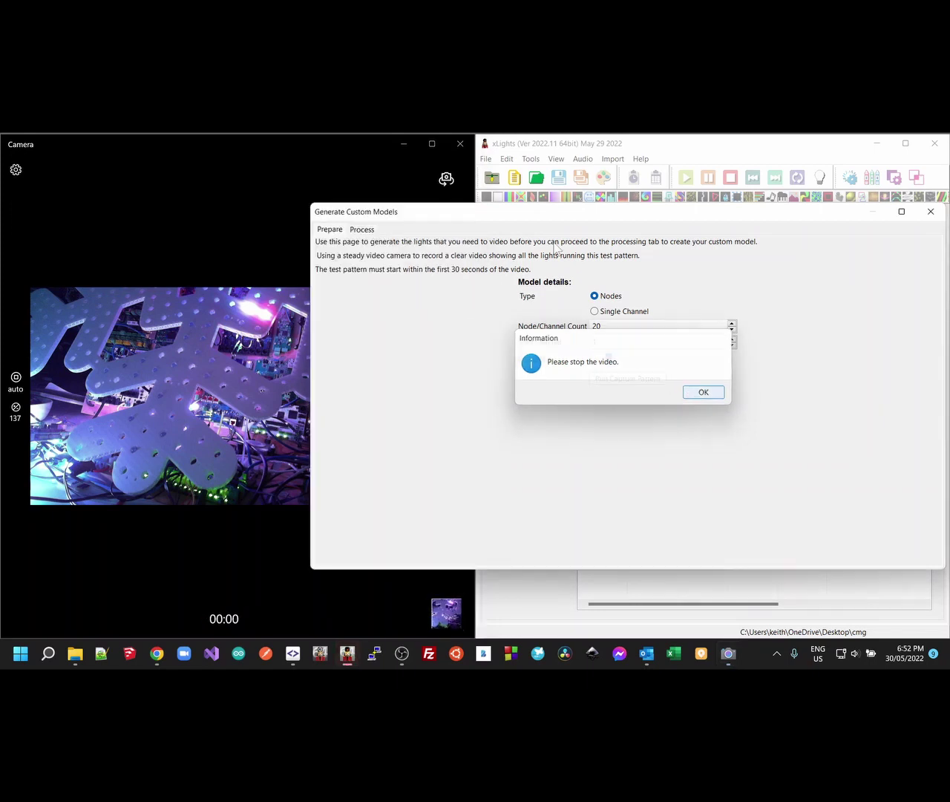
{"action": "left_click", "coordinate": [702, 393]}
{"action": "left_click", "coordinate": [366, 229]}
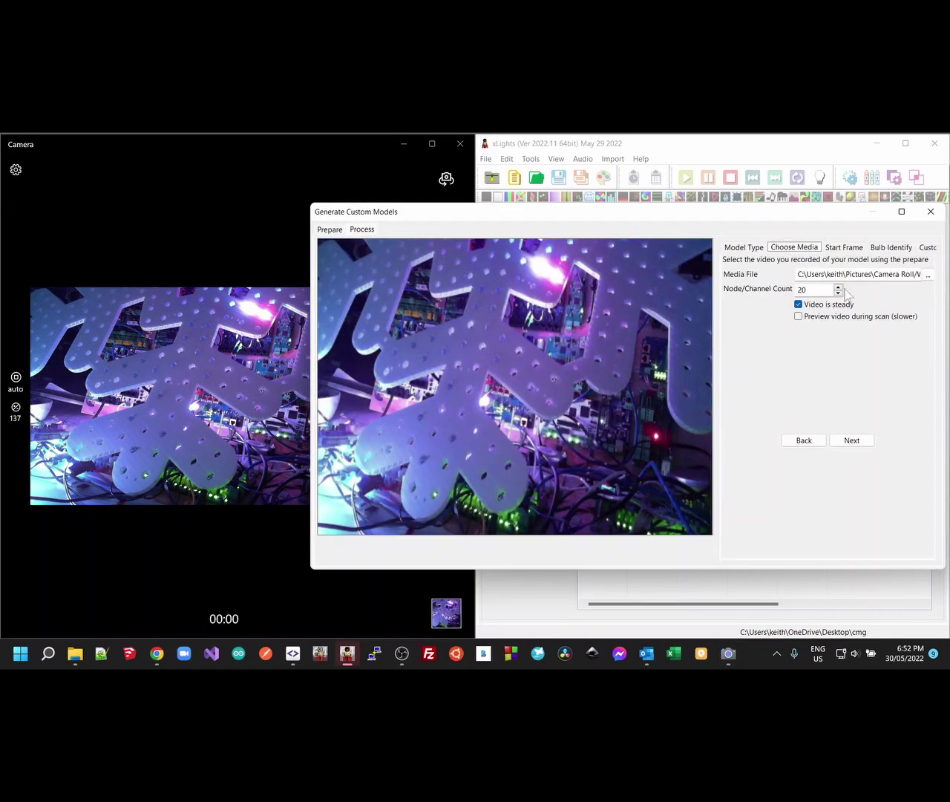
{"action": "left_click", "coordinate": [928, 274]}
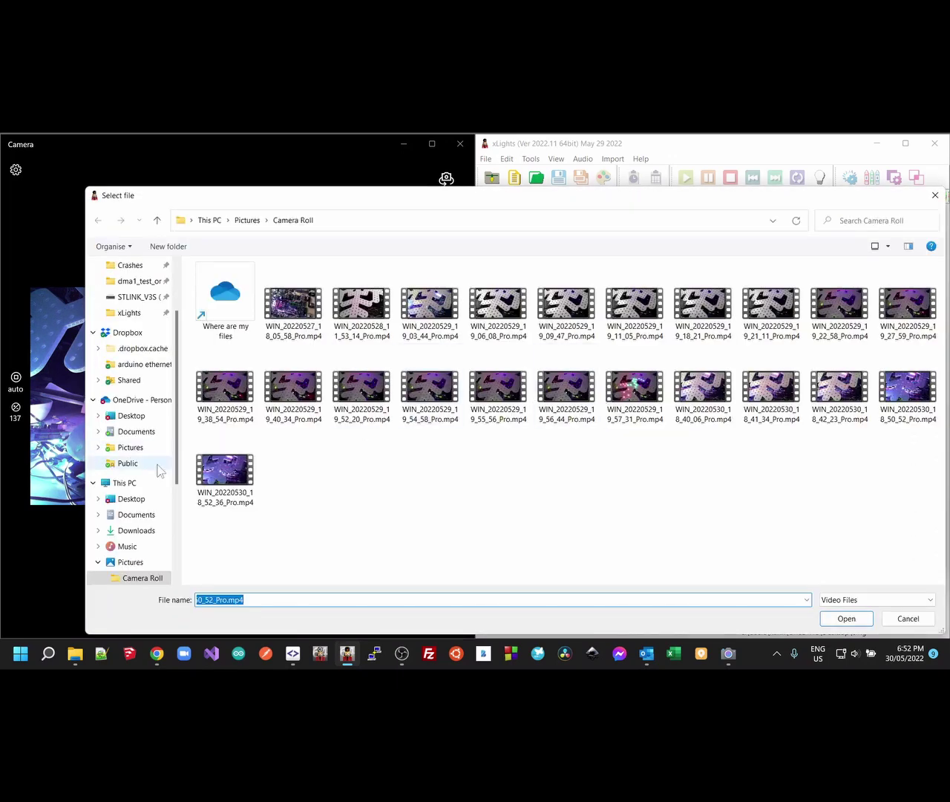
Step: Load the WIN_20220530_18_52_36 video and scan it, reaching bulb identification with 18 nodes
{"action": "double_click", "coordinate": [225, 469]}
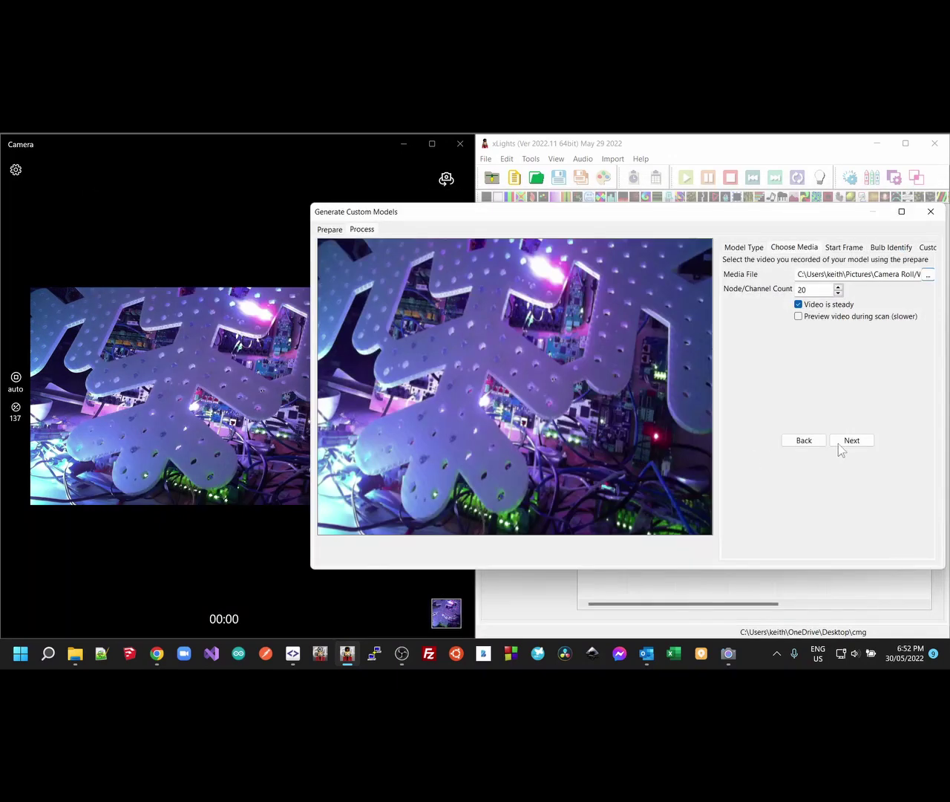
{"action": "left_click", "coordinate": [863, 440]}
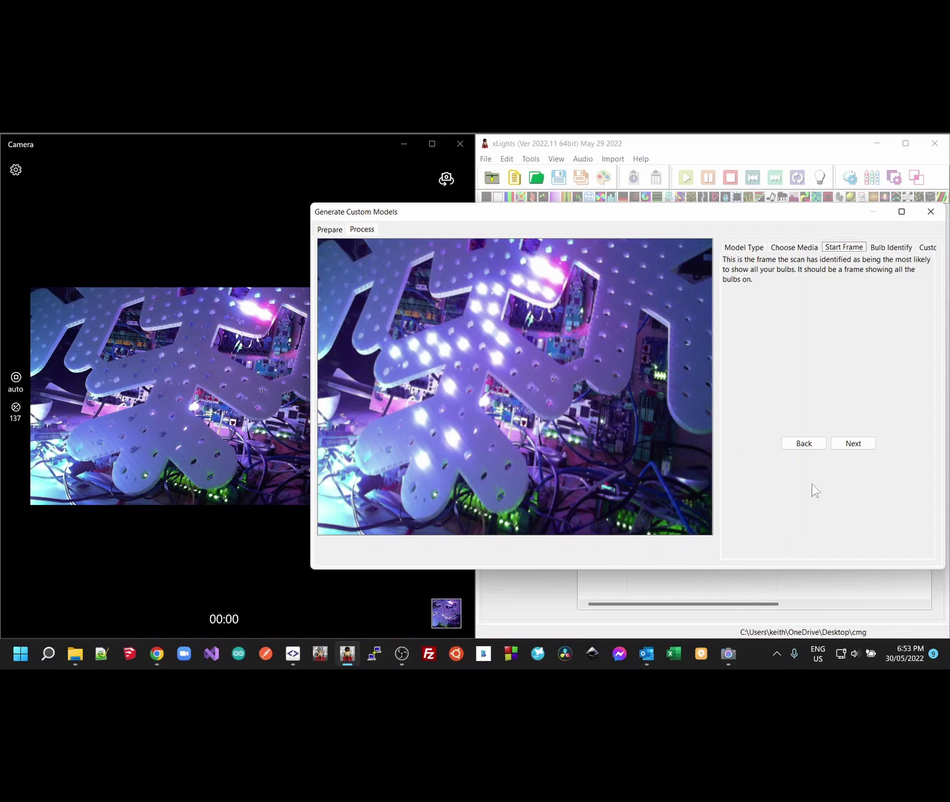
{"action": "left_click", "coordinate": [866, 444]}
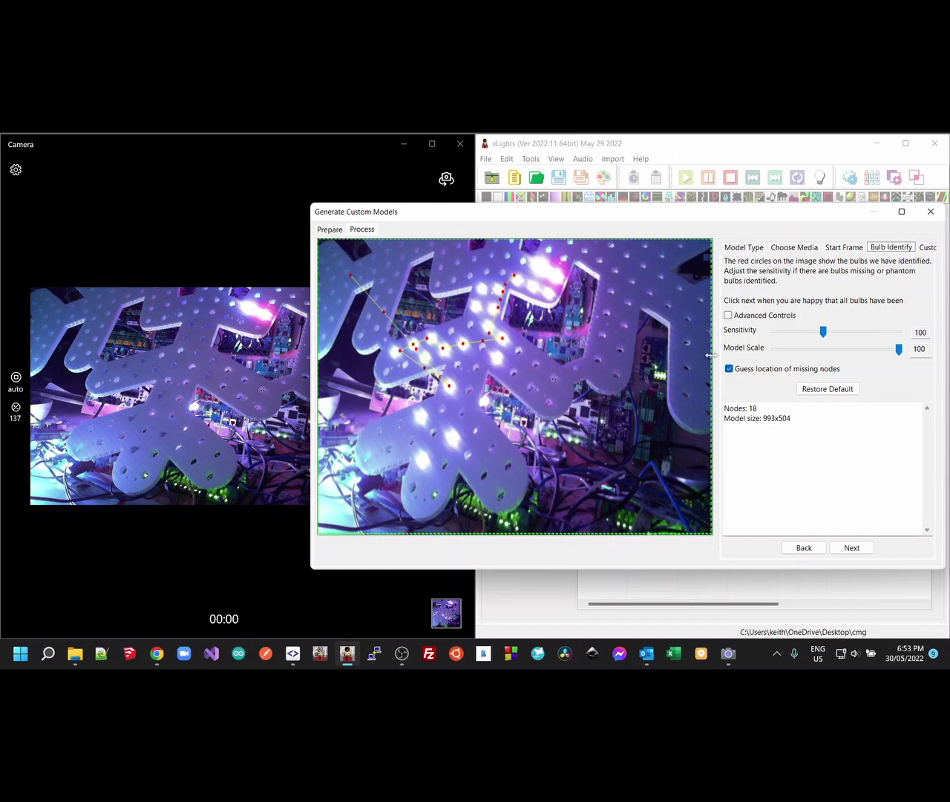
Step: Lower bulb detection sensitivity to 27 so all 20 nodes are found, then show Advanced Controls
{"action": "left_click_drag", "start_coordinate": [823, 332], "coordinate": [796, 331]}
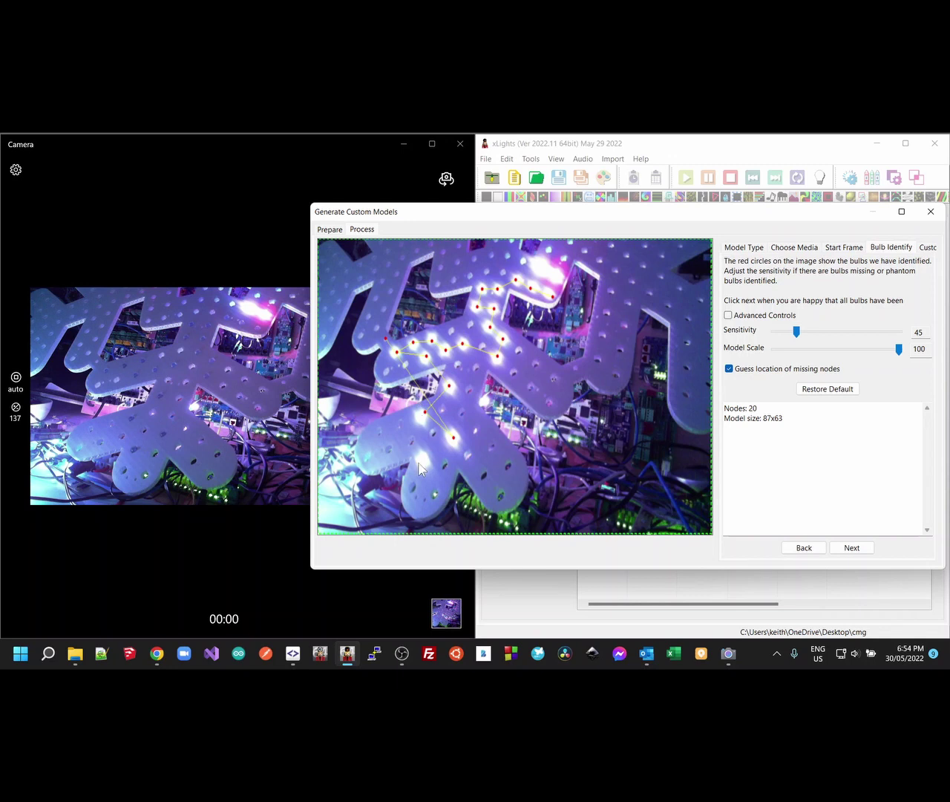
{"action": "left_click_drag", "start_coordinate": [796, 332], "coordinate": [789, 332]}
{"action": "left_click", "coordinate": [729, 315]}
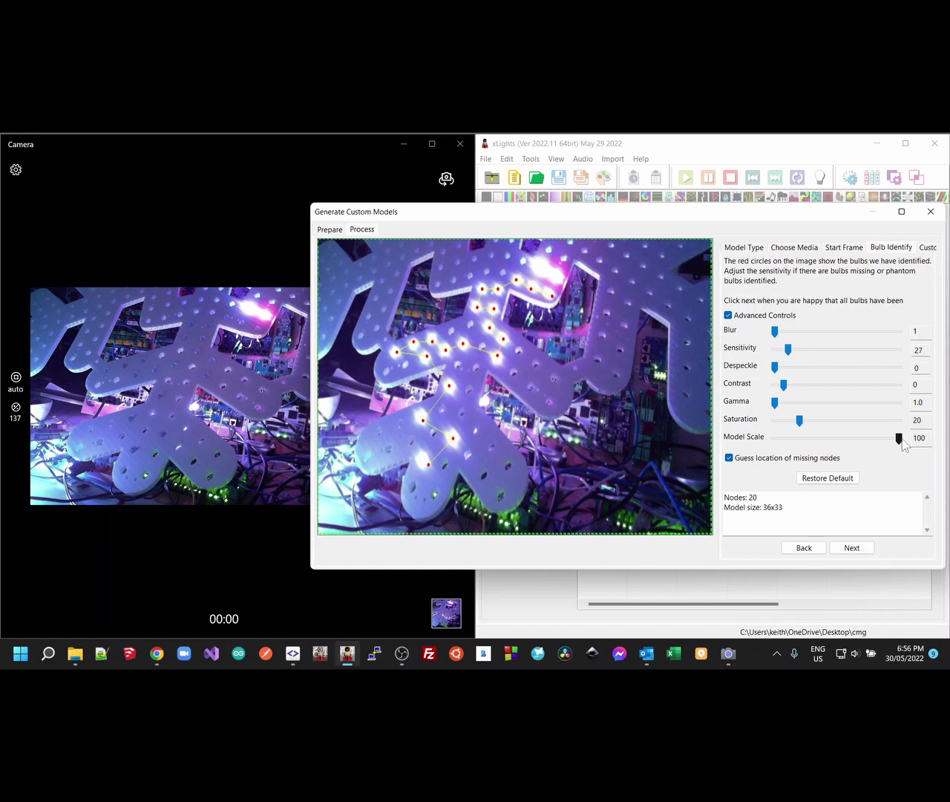
{"action": "left_click", "coordinate": [900, 439]}
{"action": "left_click", "coordinate": [852, 547]}
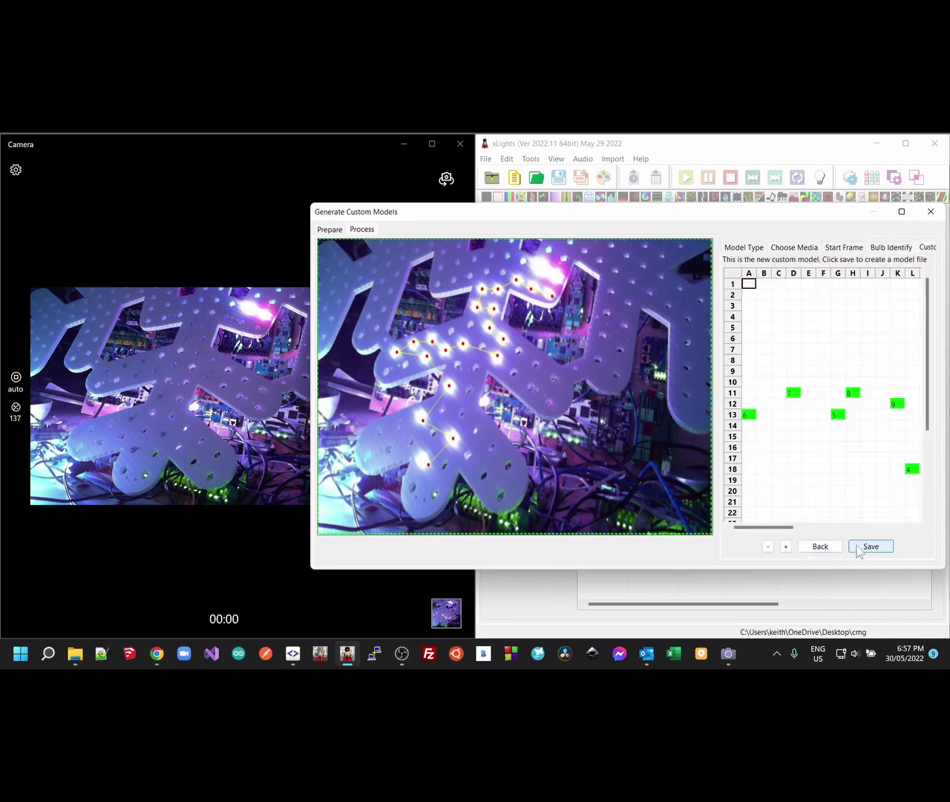
Step: Zoom the custom model grid out and maximize, then restore, the wizard to view all 20 nodes
{"action": "left_click", "coordinate": [768, 548]}
{"action": "left_click", "coordinate": [902, 212]}
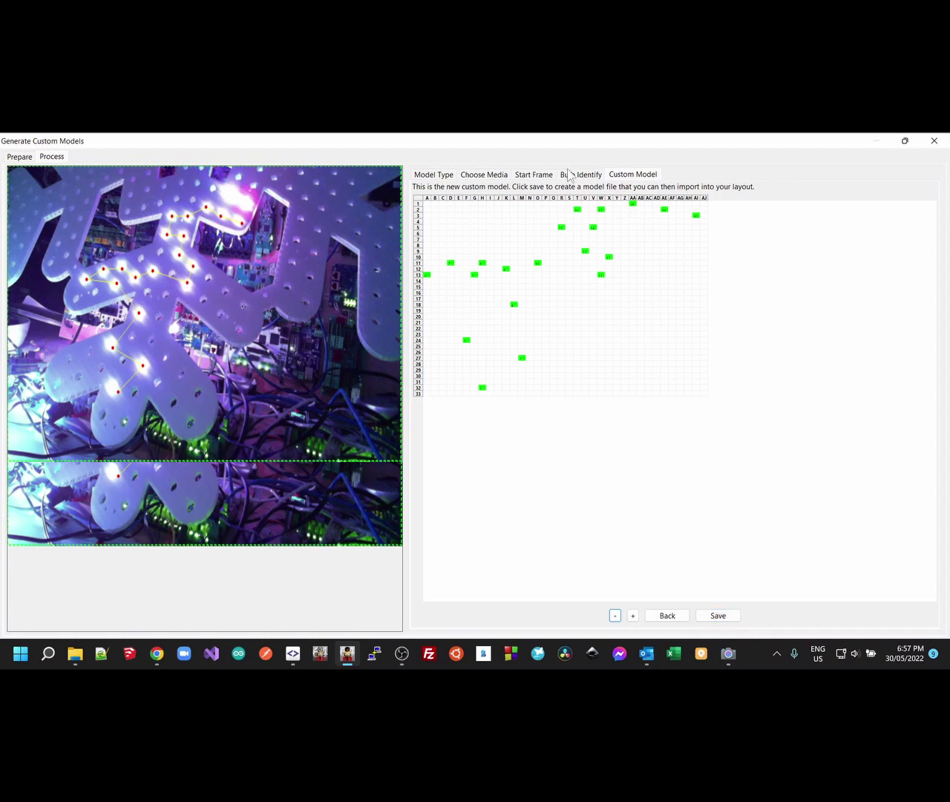
{"action": "double_click", "coordinate": [581, 140]}
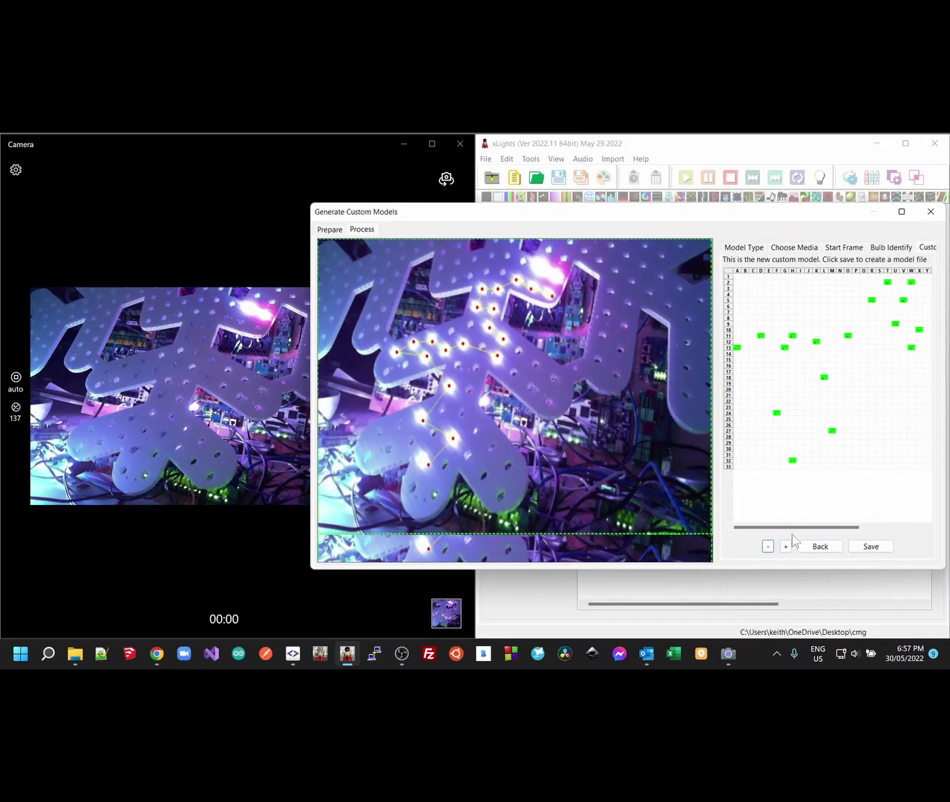
Step: Step back through the wizard to Choose Media and load a different Camera Roll test video
{"action": "left_click", "coordinate": [823, 548]}
{"action": "left_click", "coordinate": [819, 550]}
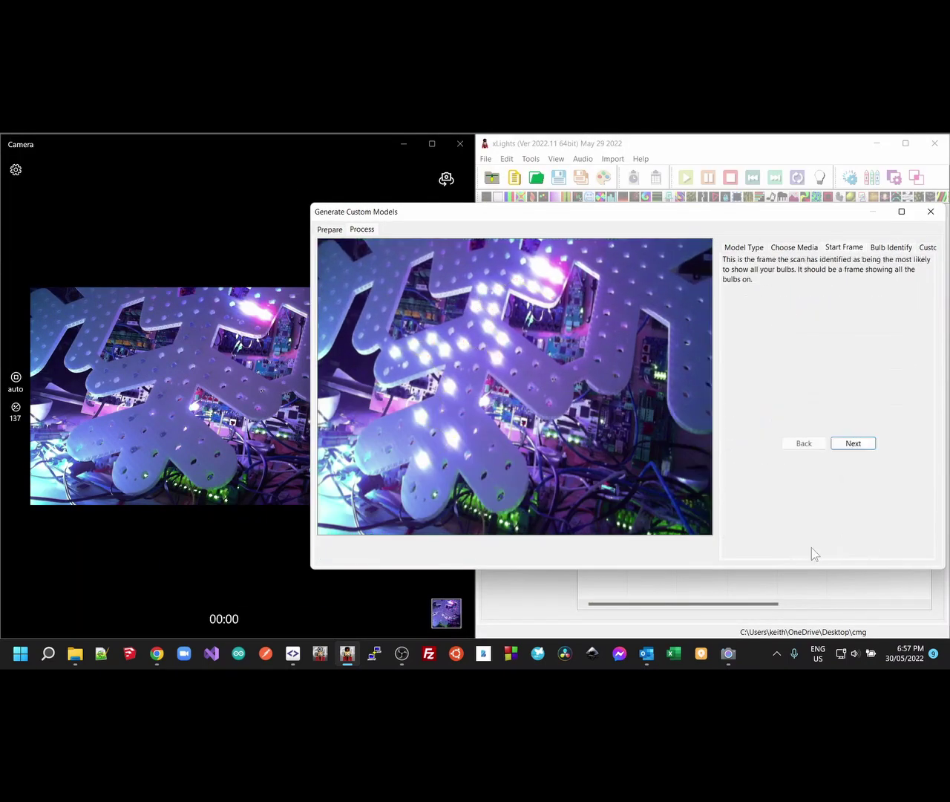
{"action": "left_click", "coordinate": [807, 444]}
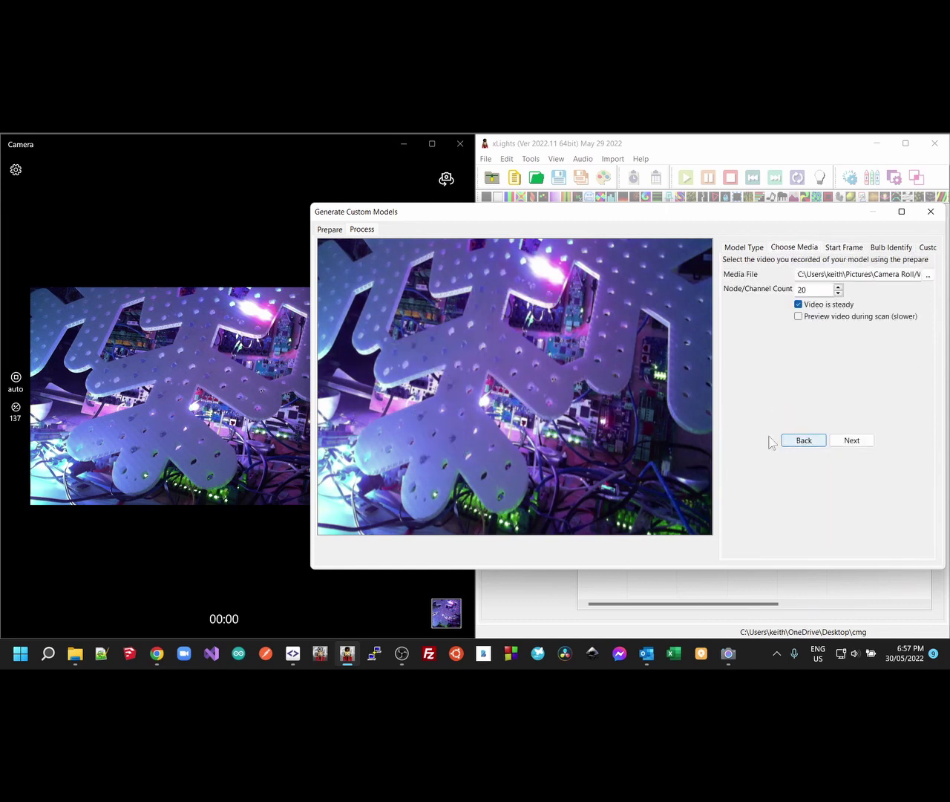
{"action": "left_click", "coordinate": [804, 441]}
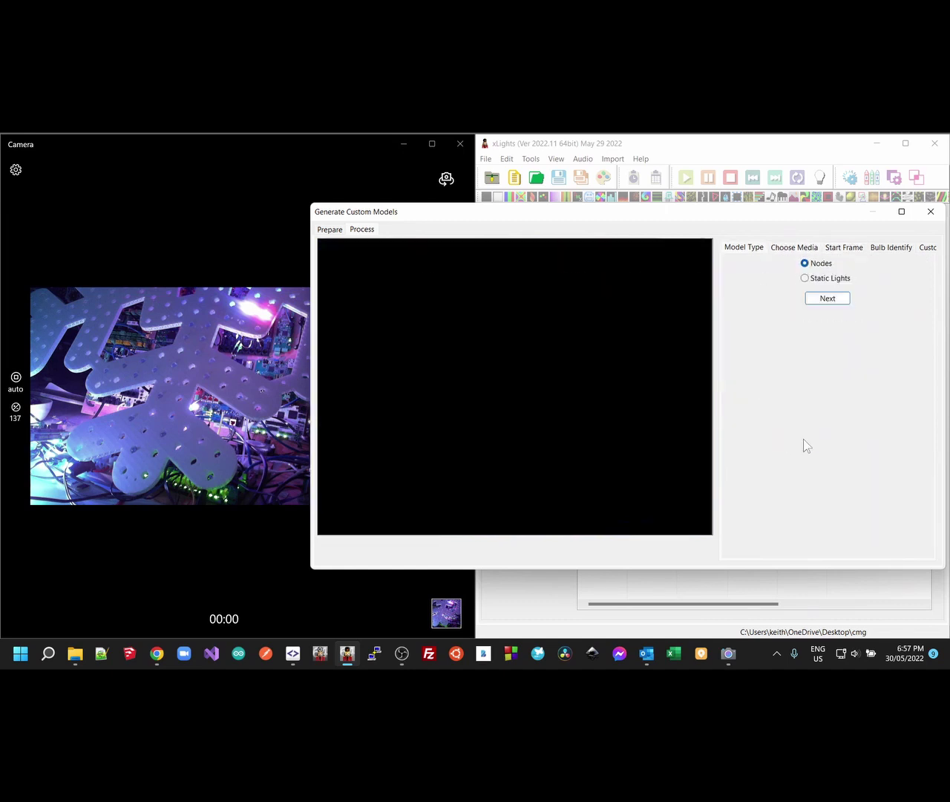
{"action": "left_click", "coordinate": [827, 300]}
{"action": "left_click", "coordinate": [928, 275]}
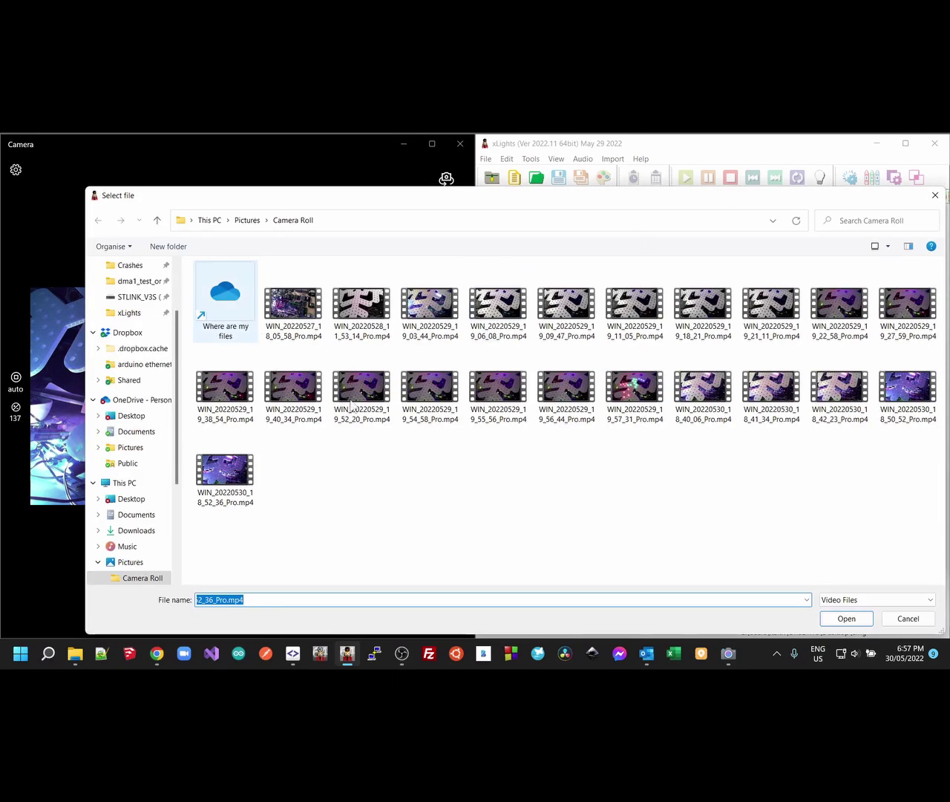
{"action": "double_click", "coordinate": [362, 310]}
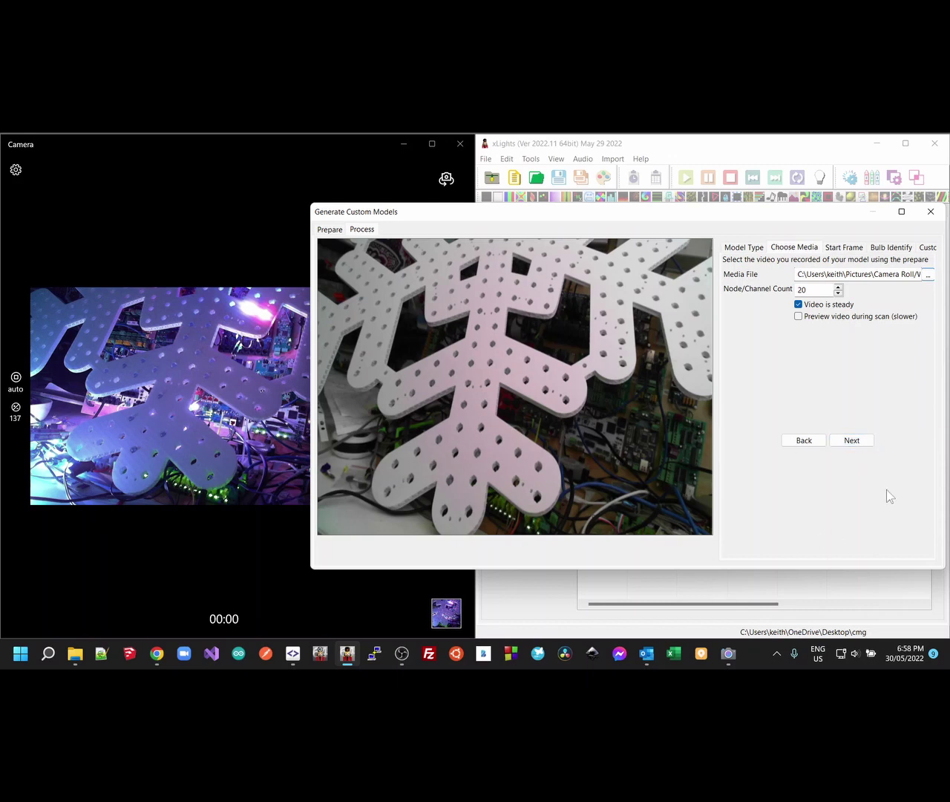
Step: Scan the new video and turn off Advanced Controls so detection finds 20 nodes at 51x45
{"action": "left_click", "coordinate": [858, 442]}
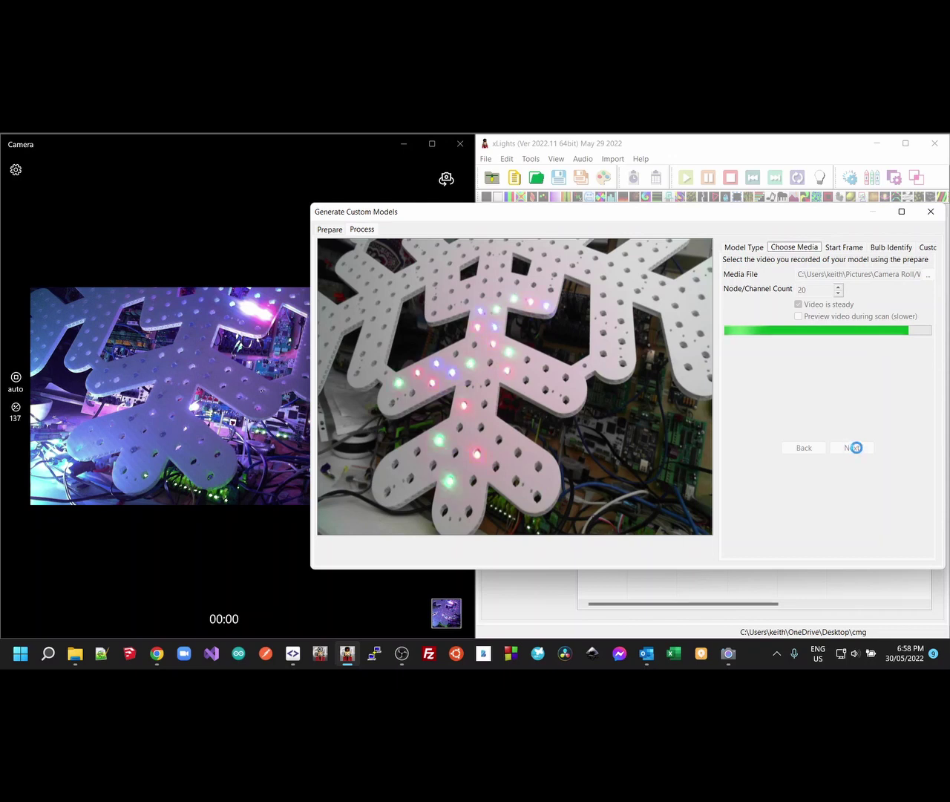
{"action": "left_click", "coordinate": [856, 448]}
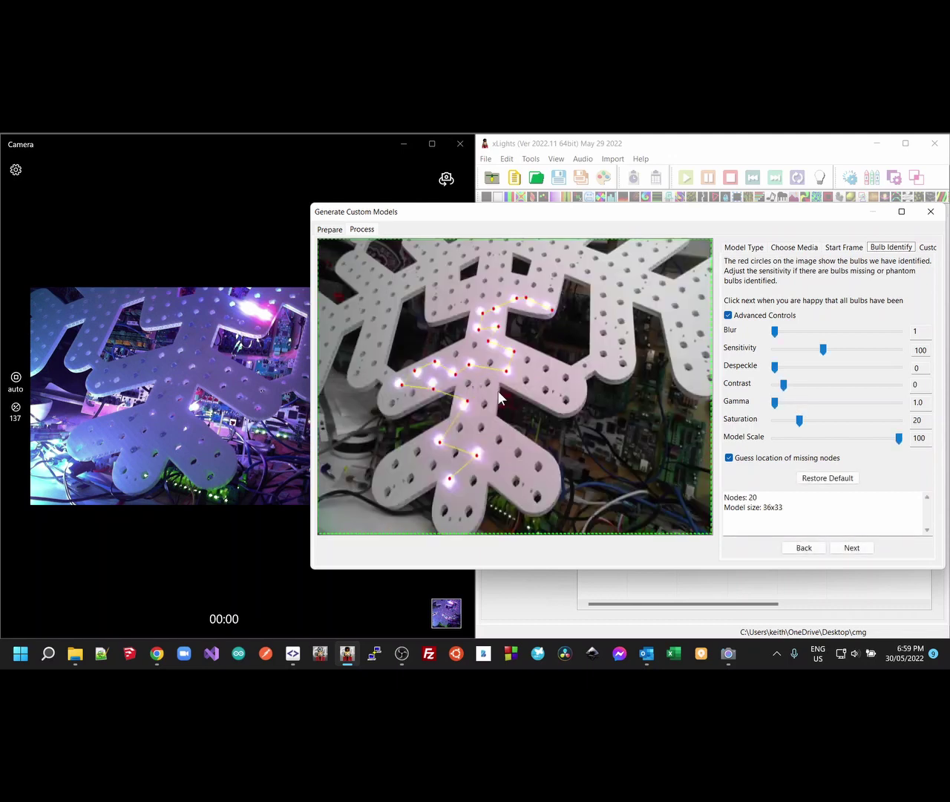
{"action": "left_click", "coordinate": [729, 315]}
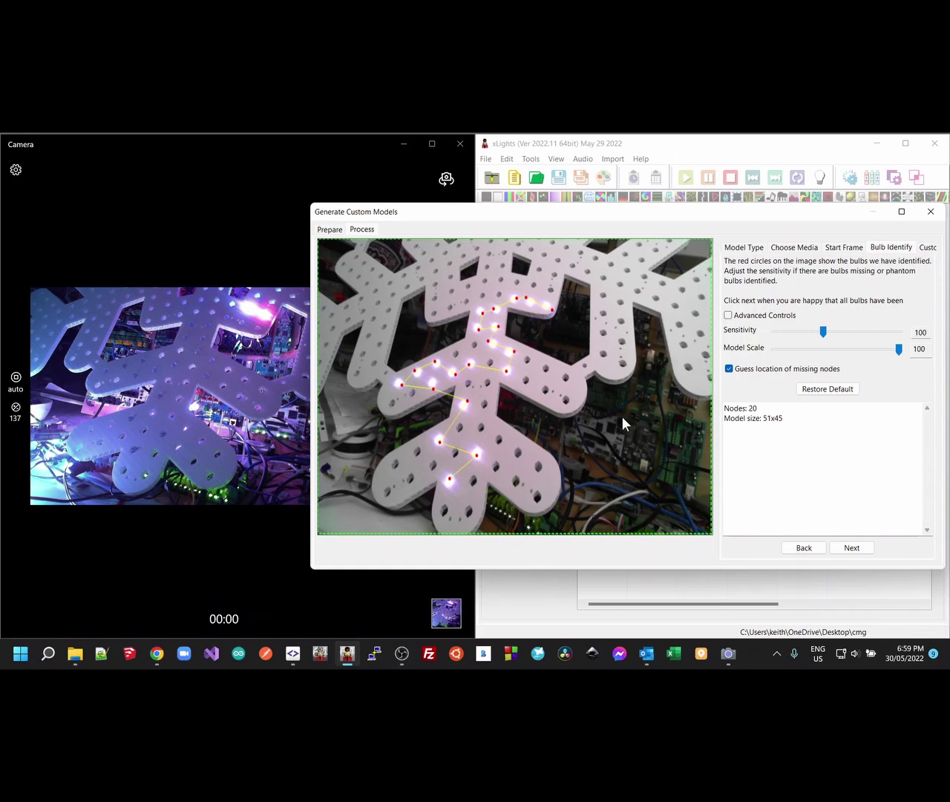
{"action": "left_click", "coordinate": [804, 548]}
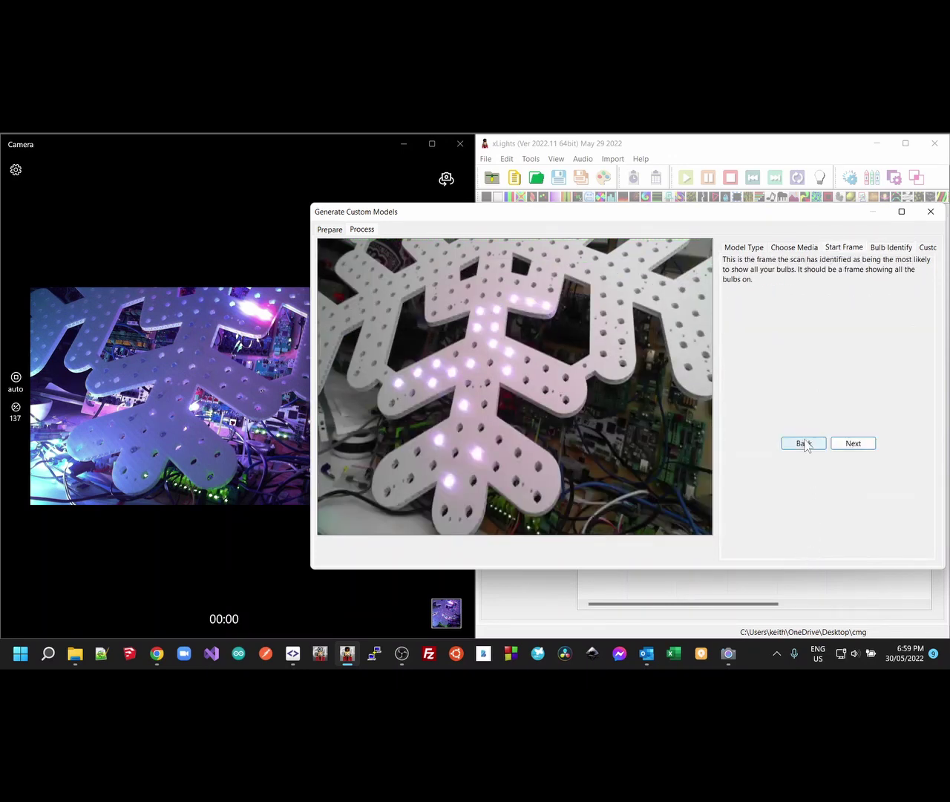
Step: Load the WIN_20220527_18_05_58 controller-board video as the media file in Choose Media
{"action": "left_click", "coordinate": [803, 442]}
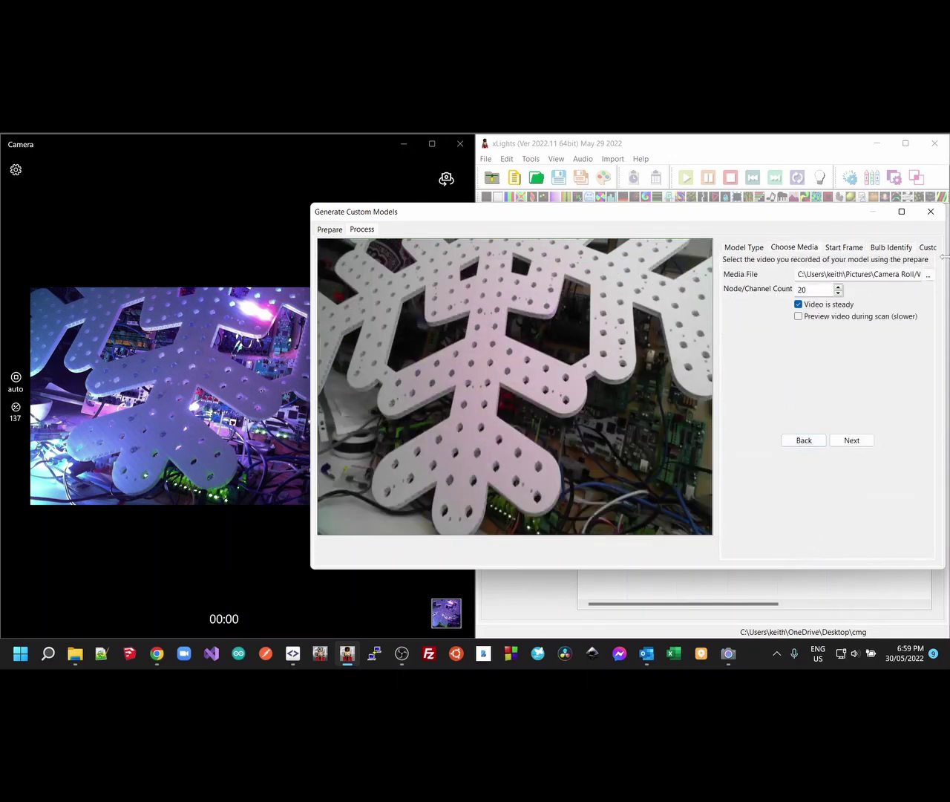
{"action": "left_click", "coordinate": [928, 275]}
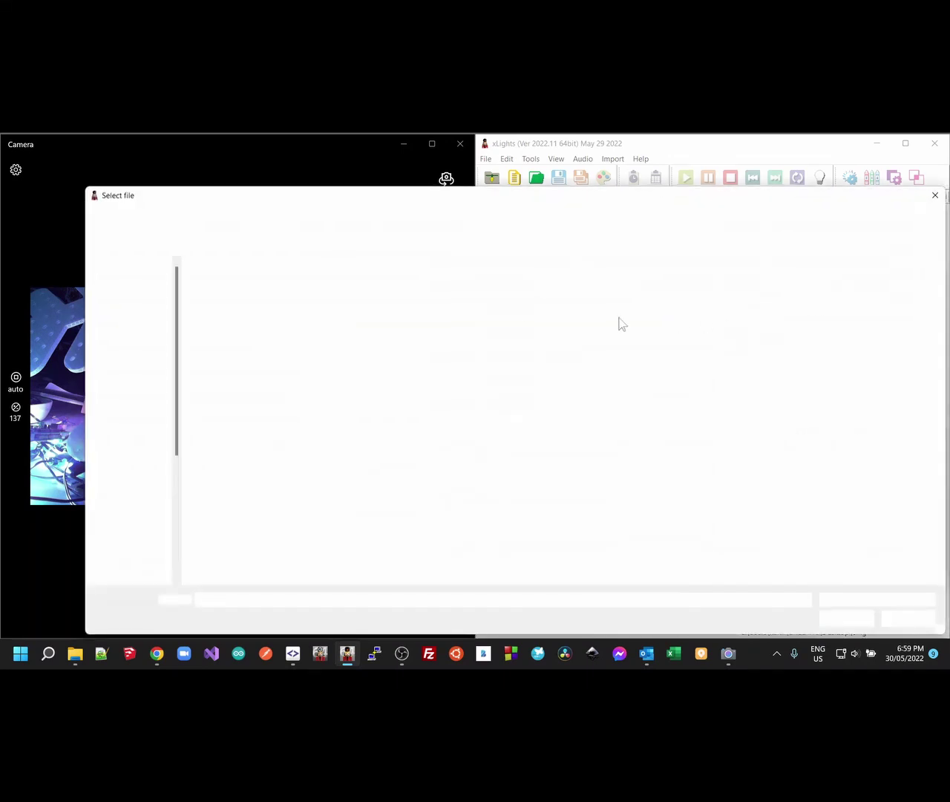
{"action": "double_click", "coordinate": [296, 305]}
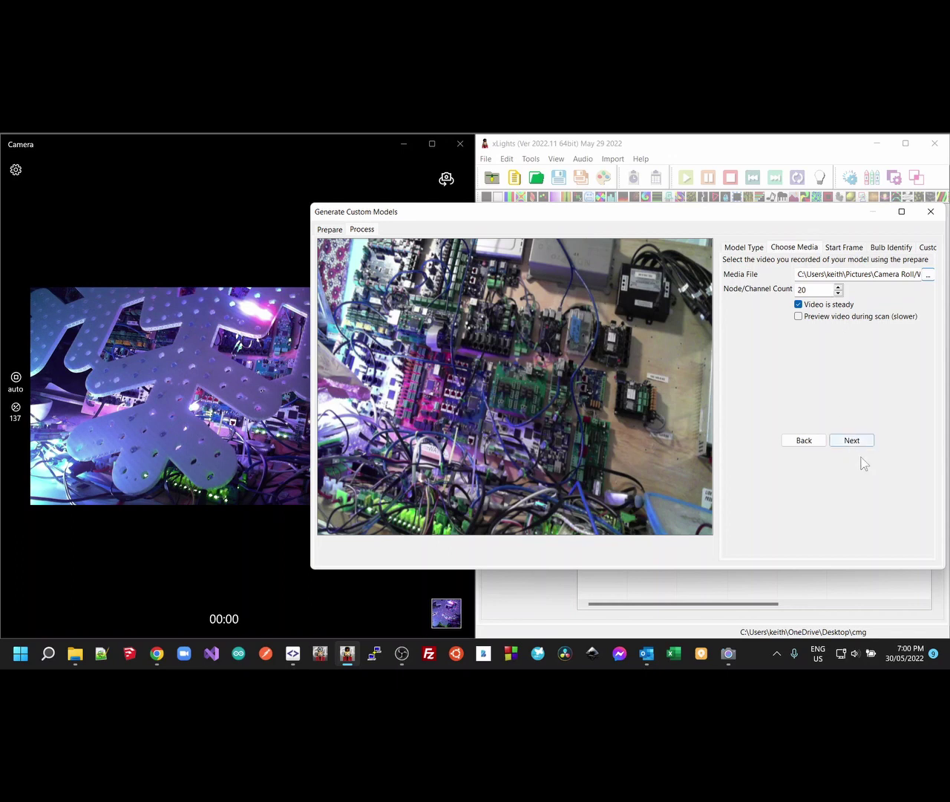
Step: Scan the controller-board video for its all-lit start frame and proceed to Bulb Identify
{"action": "left_click", "coordinate": [867, 441]}
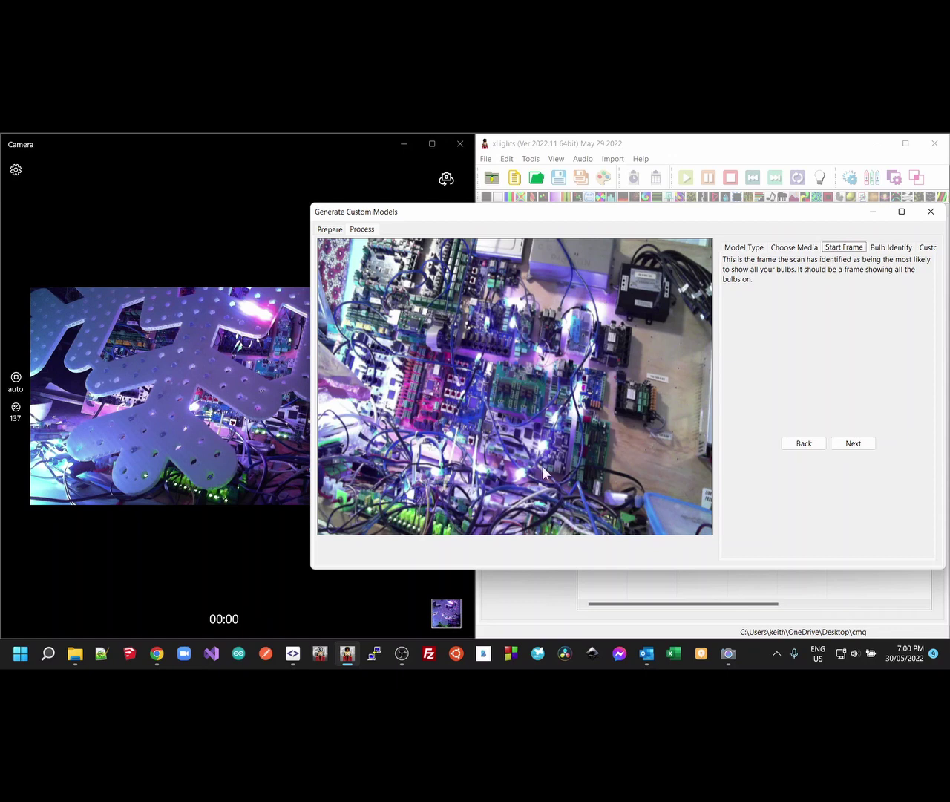
{"action": "left_click", "coordinate": [850, 446]}
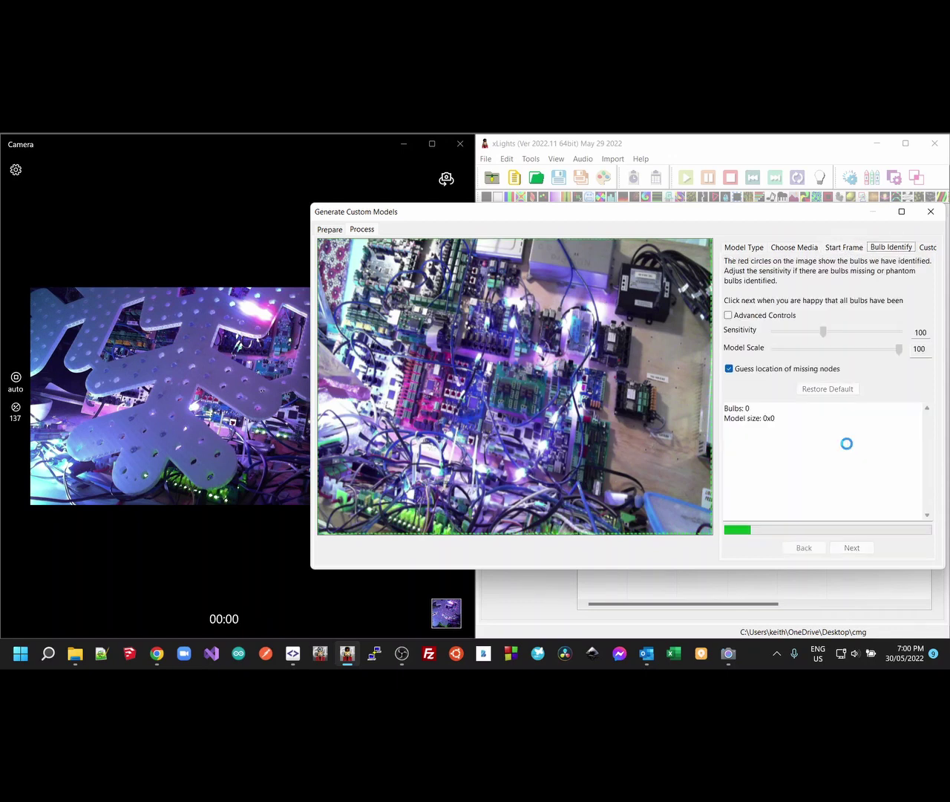